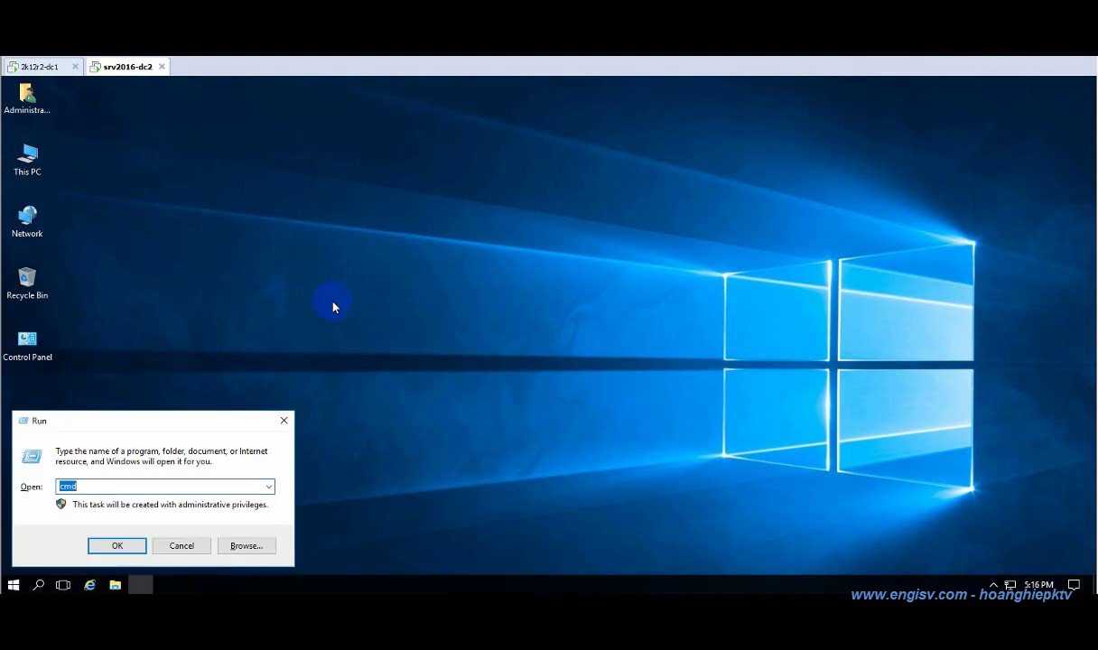
Run ipconfig /all and check that Ethernet0's DNS server is 192.168.100.254.
{"action": "key", "text": "Return"}
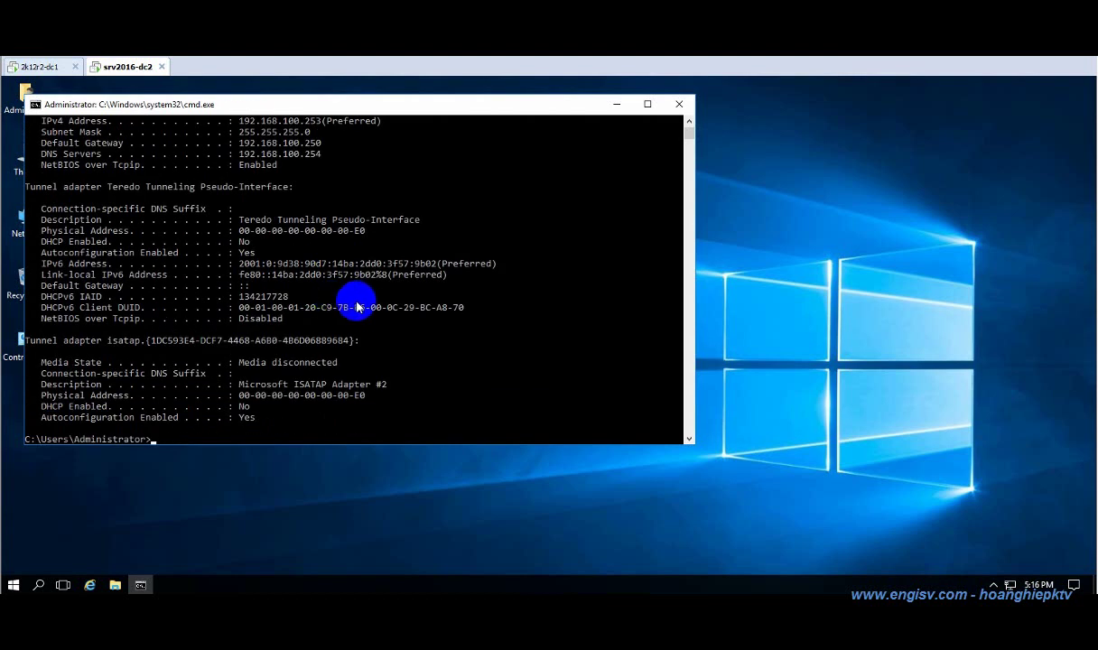
{"action": "scroll", "coordinate": [339, 302], "scroll_direction": "up", "scroll_amount": 5}
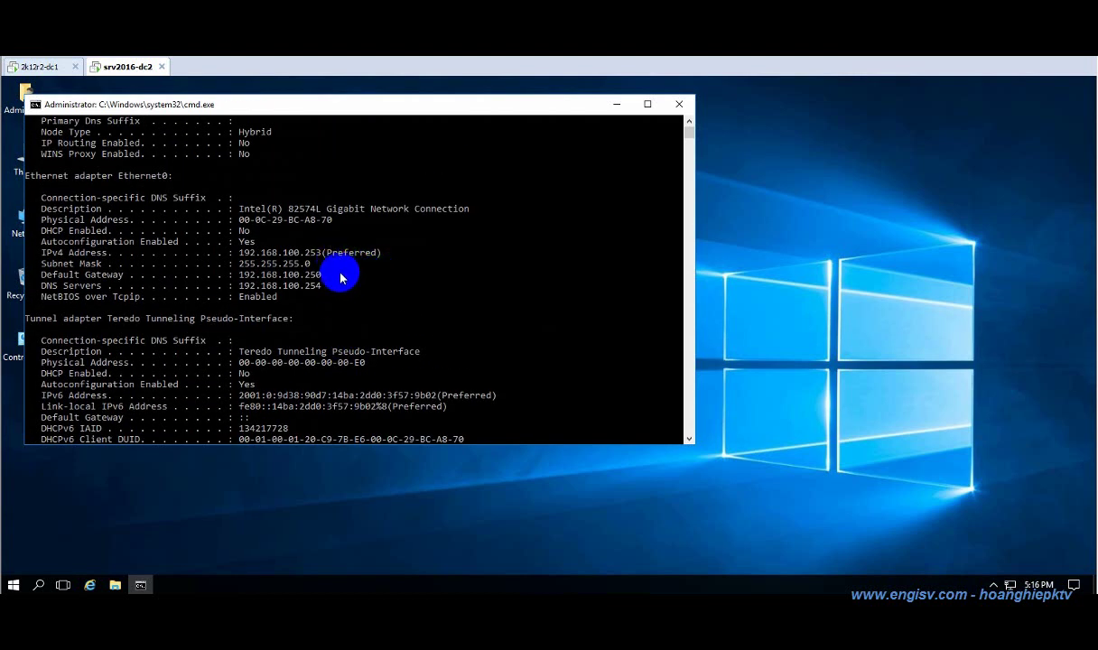
{"action": "left_click_drag", "start_coordinate": [38, 195], "coordinate": [356, 294]}
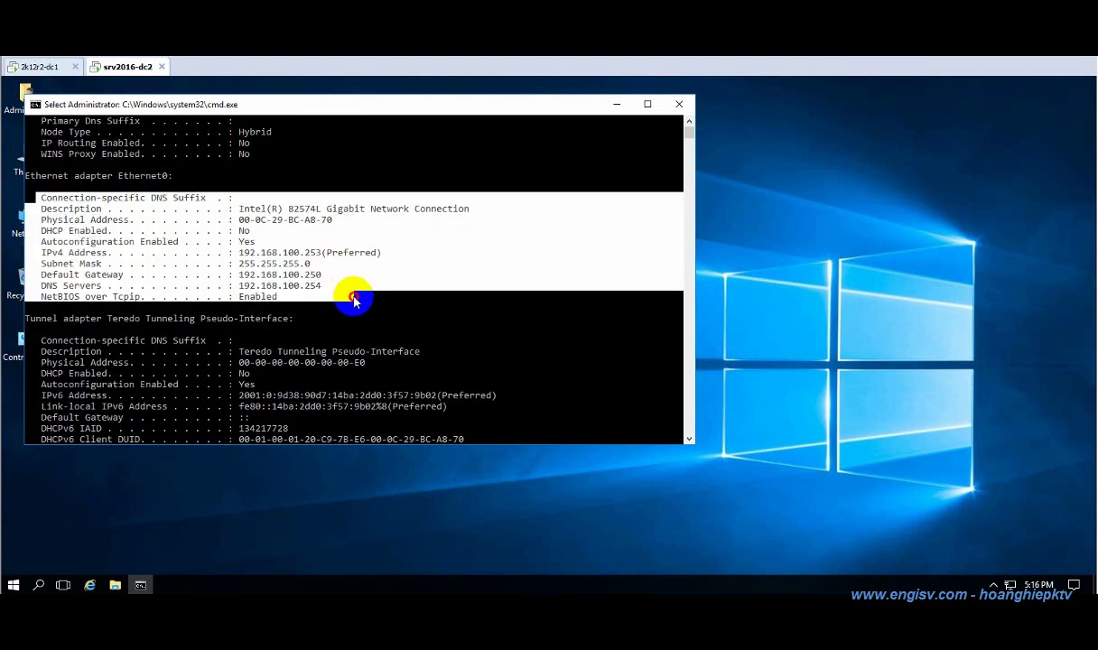
{"action": "left_click", "coordinate": [363, 301]}
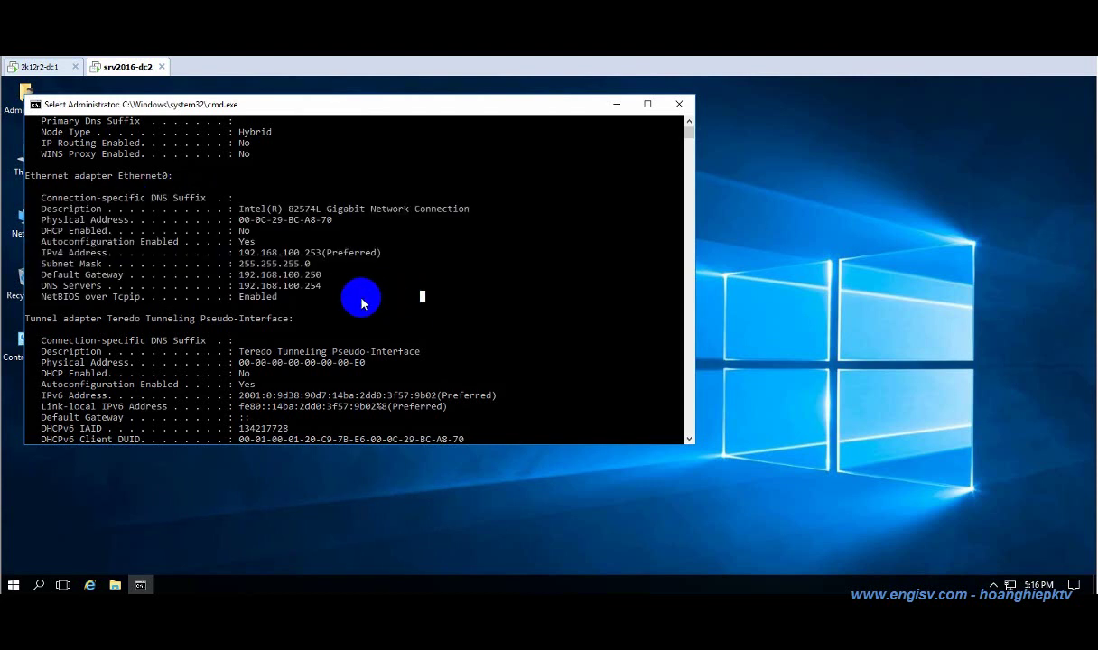
Run nslookup to confirm default server 192.168.100.254, then close Command Prompt.
{"action": "type", "text": "nsloo"}
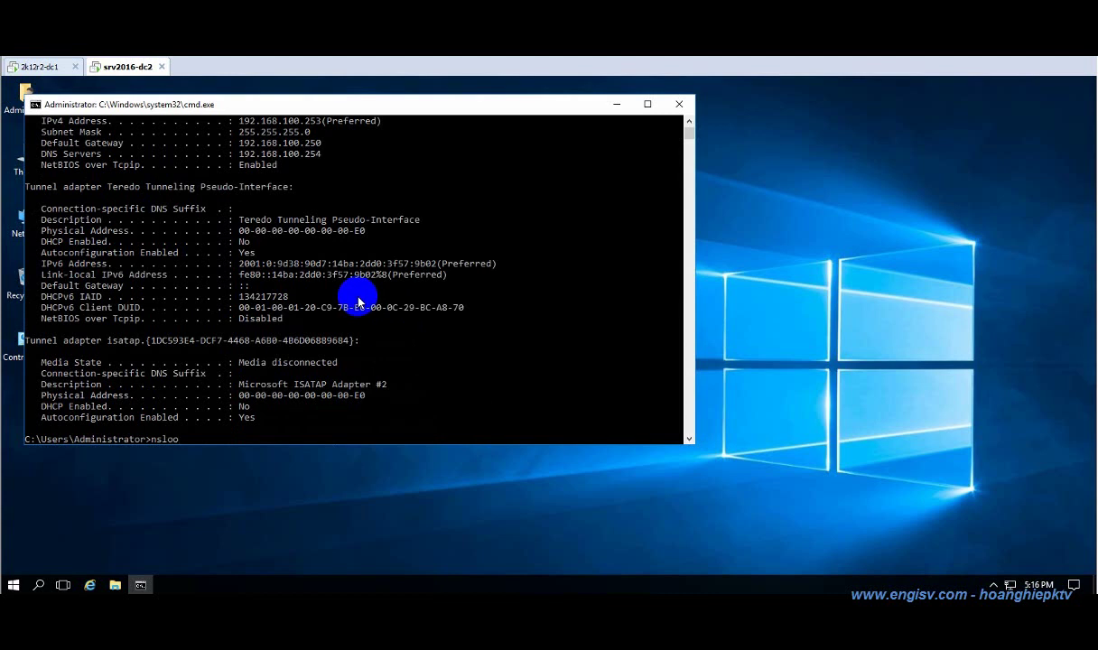
{"action": "type", "text": "kup"}
{"action": "key", "text": "Return"}
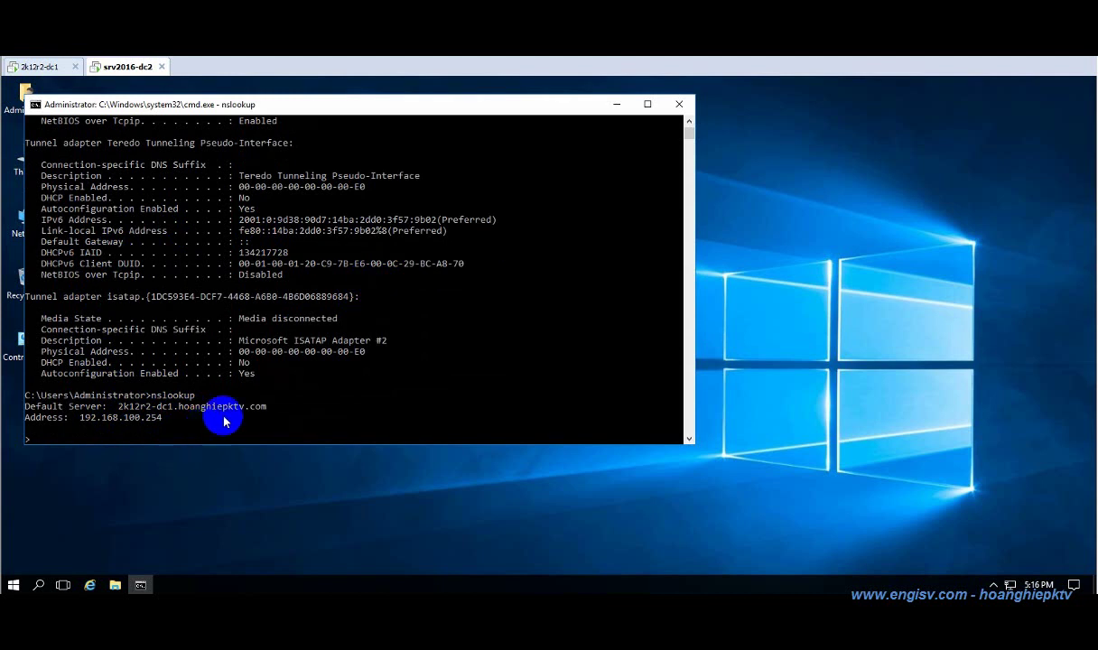
{"action": "left_click", "coordinate": [682, 108]}
{"action": "left_click", "coordinate": [27, 155]}
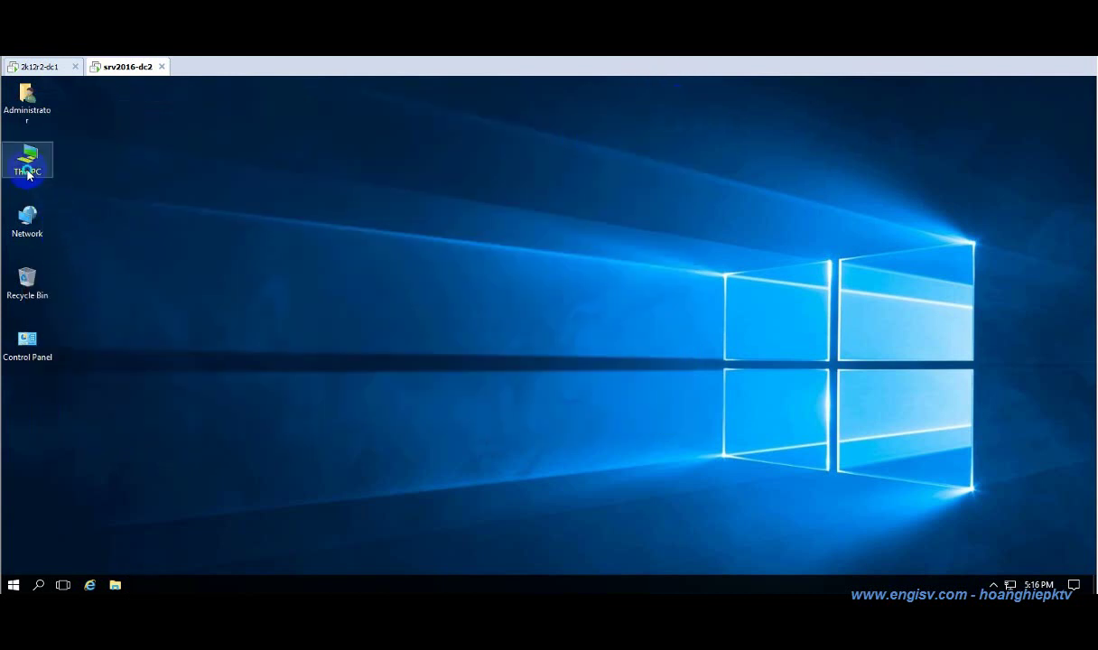
From This PC's system properties, switch the computer's membership from workgroup to Domain.
{"action": "key", "text": "shift+F10"}
{"action": "left_click", "coordinate": [107, 330]}
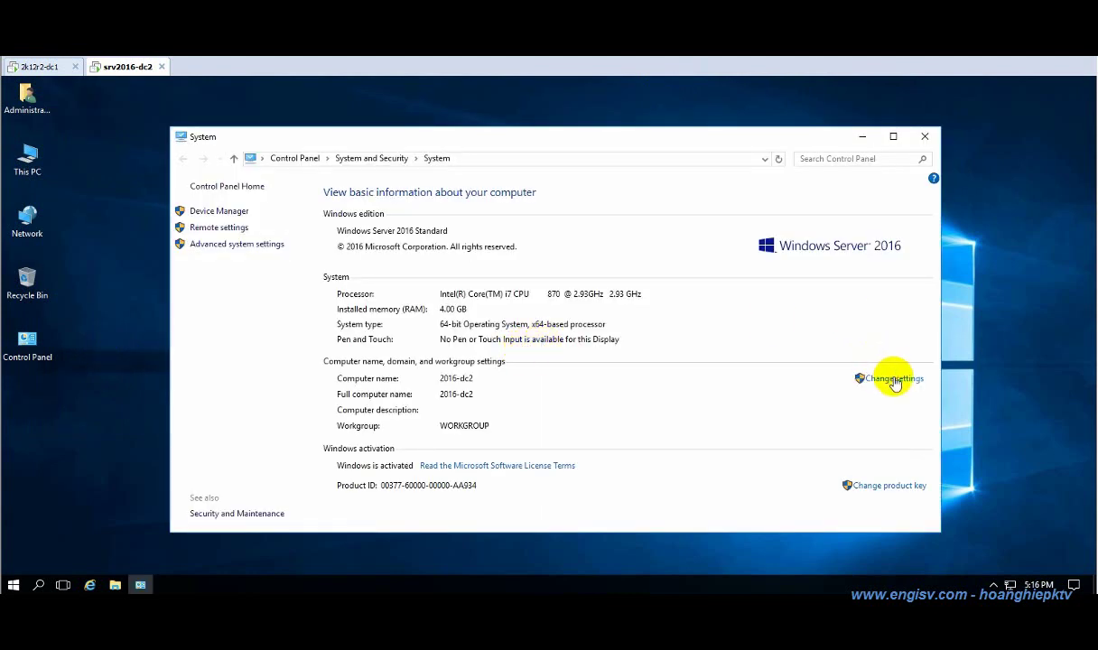
{"action": "left_click", "coordinate": [894, 378]}
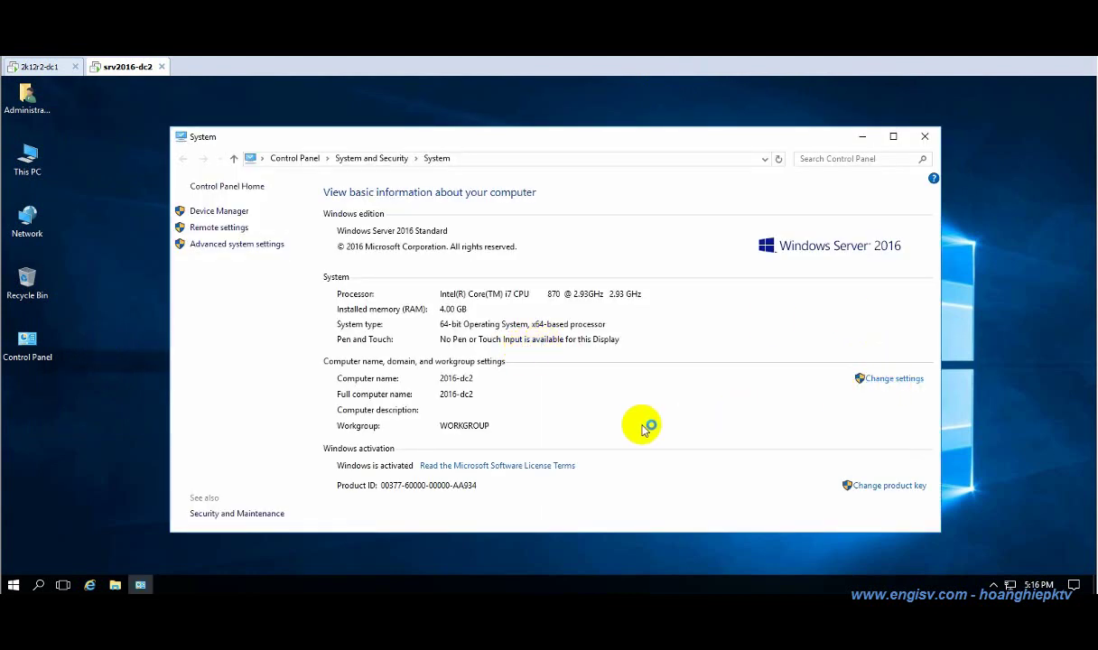
{"action": "left_click", "coordinate": [272, 285]}
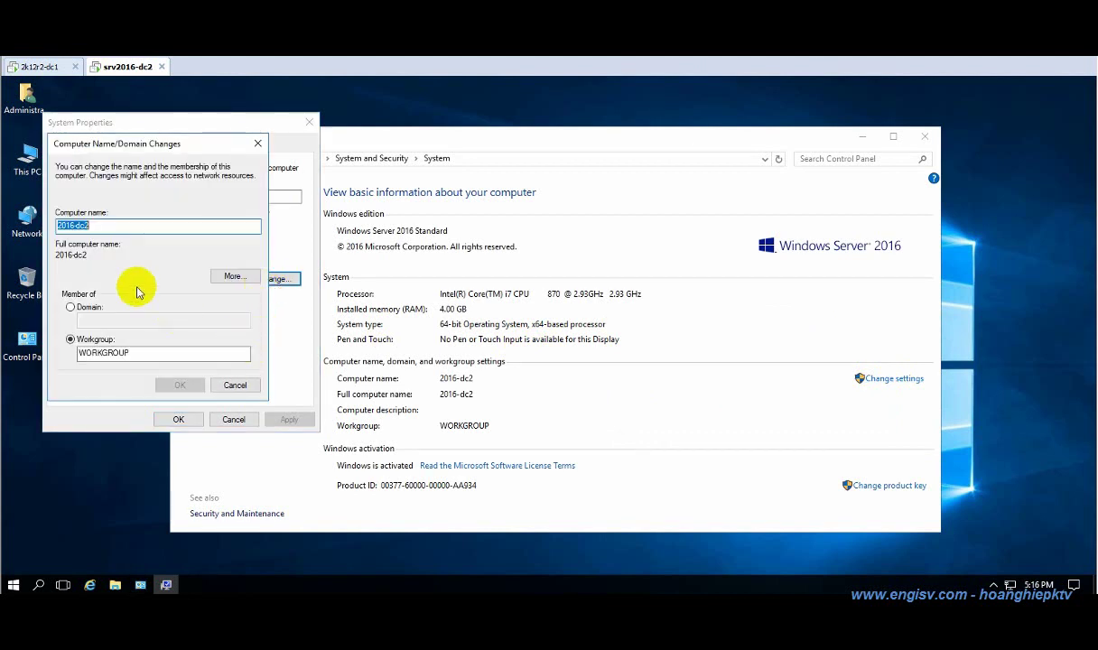
{"action": "left_click", "coordinate": [90, 307]}
{"action": "left_click", "coordinate": [108, 321]}
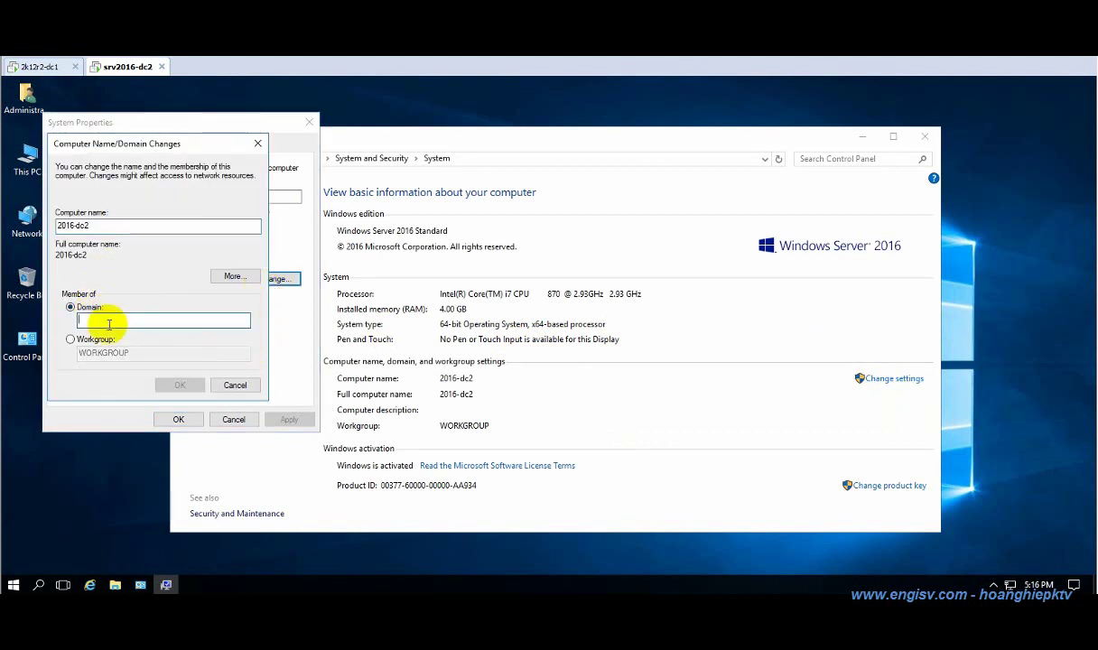
Join hoanghiepktv.com with administrator credentials and acknowledge the welcome and restart messages.
{"action": "type", "text": "hoanghi"}
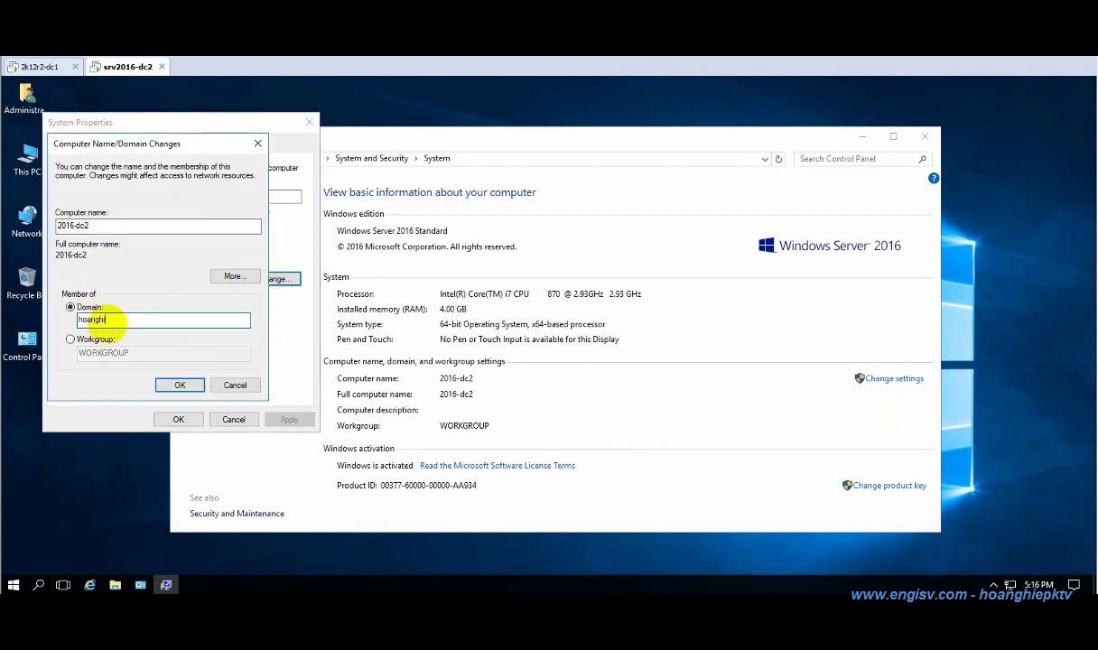
{"action": "type", "text": "epktv.c"}
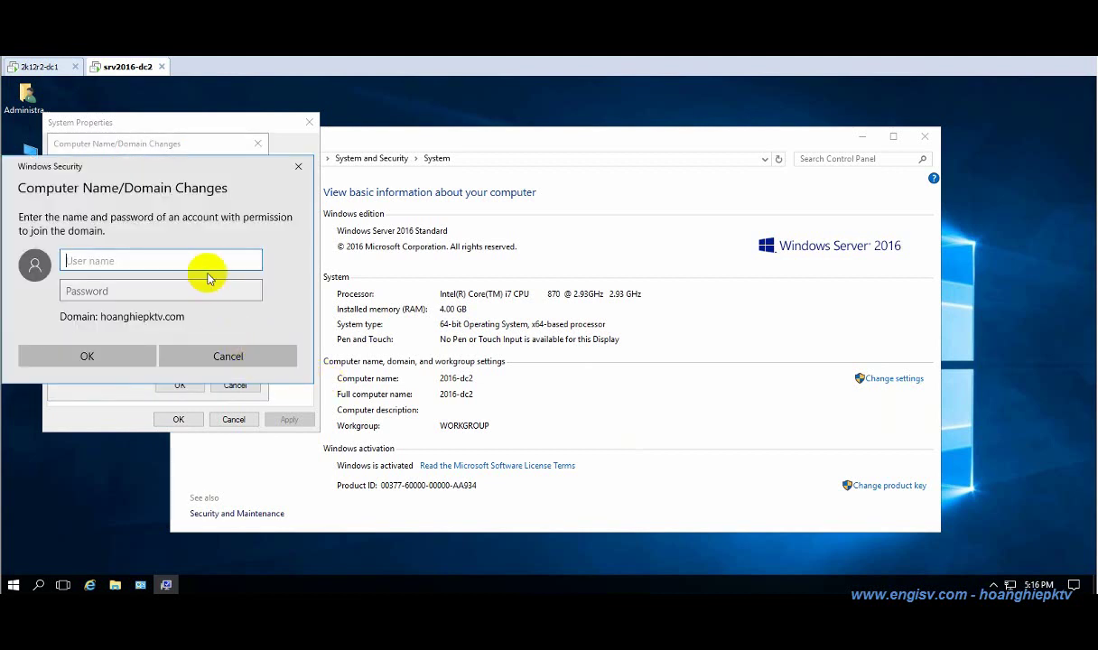
{"action": "type", "text": "adminis"}
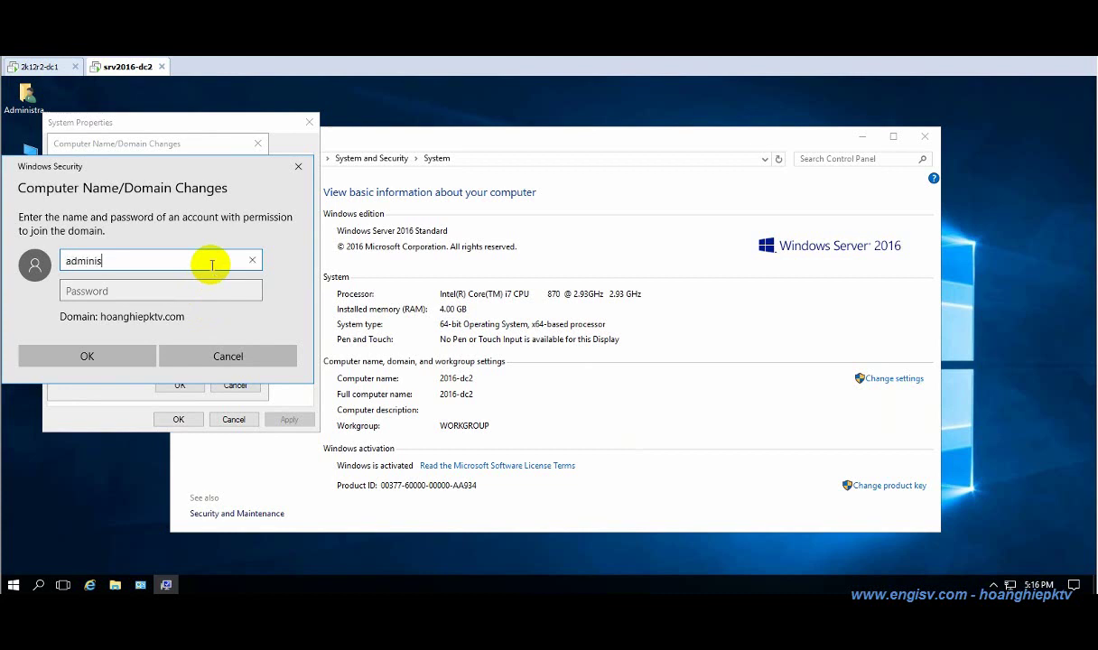
{"action": "type", "text": "trator"}
{"action": "key", "text": "Tab"}
{"action": "type", "text": "P"}
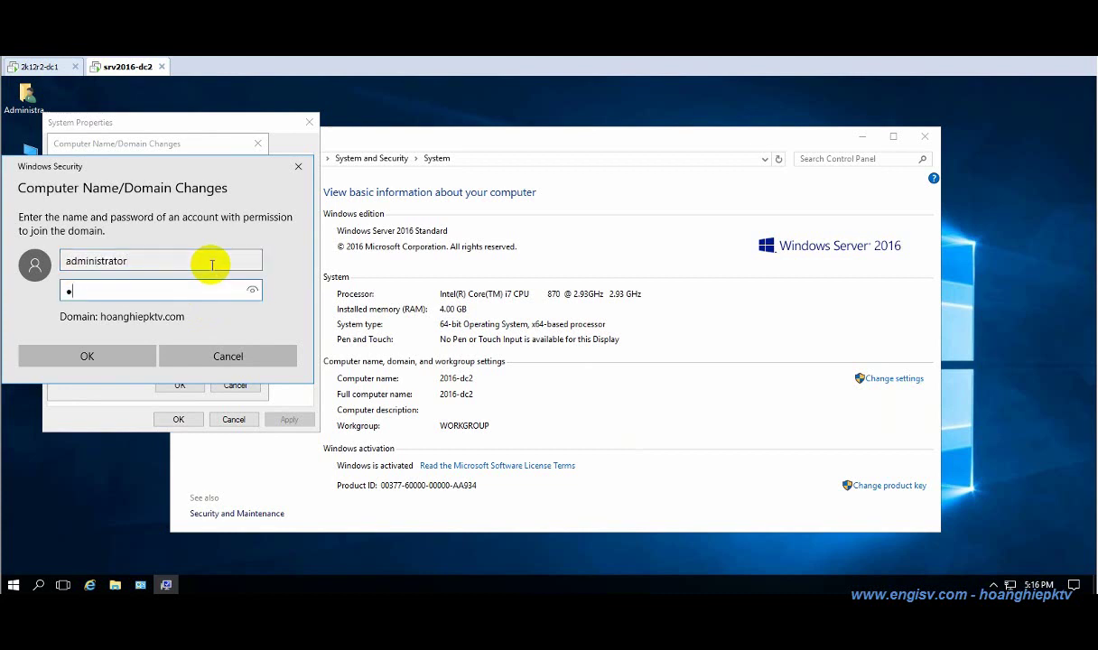
{"action": "key", "text": "Return"}
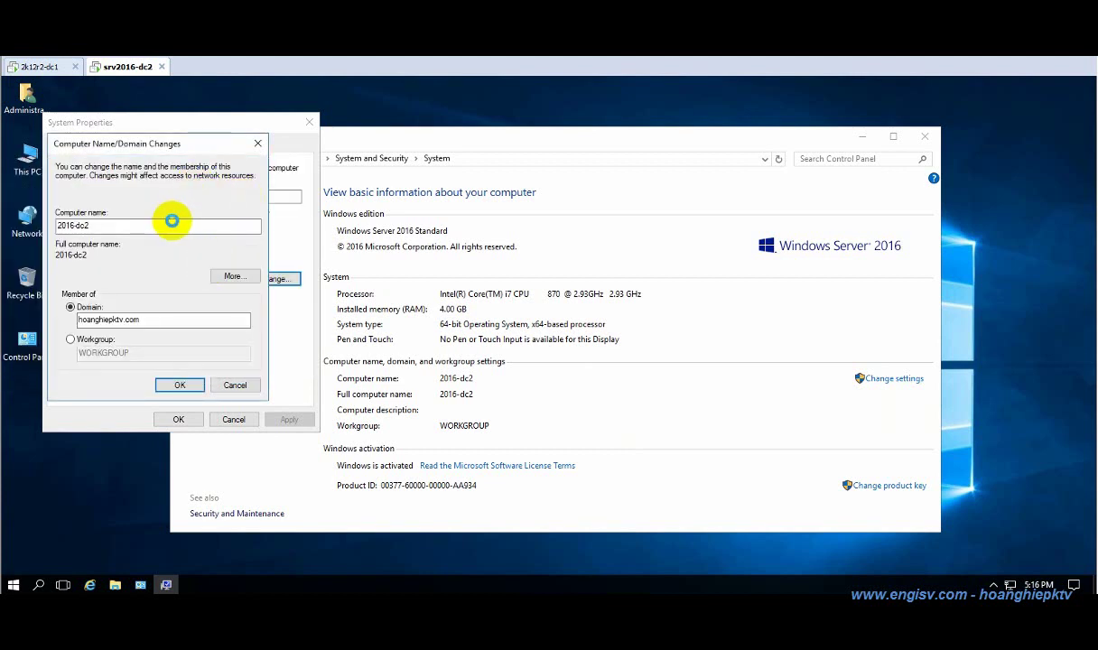
{"action": "left_click", "coordinate": [623, 383]}
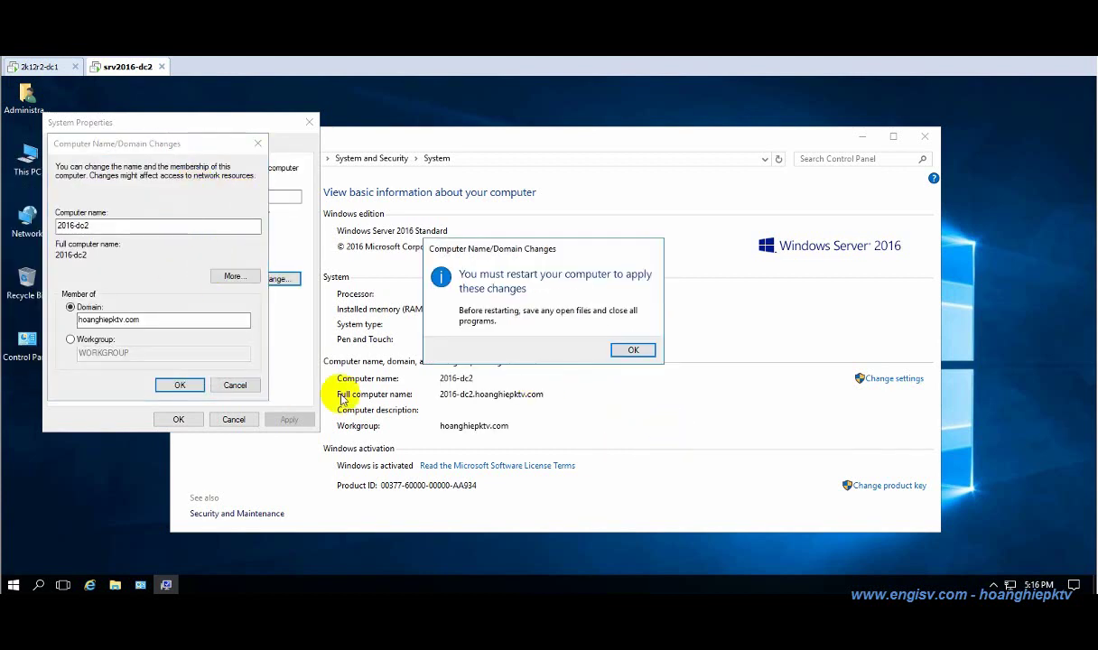
{"action": "left_click", "coordinate": [632, 350]}
{"action": "left_click", "coordinate": [185, 419]}
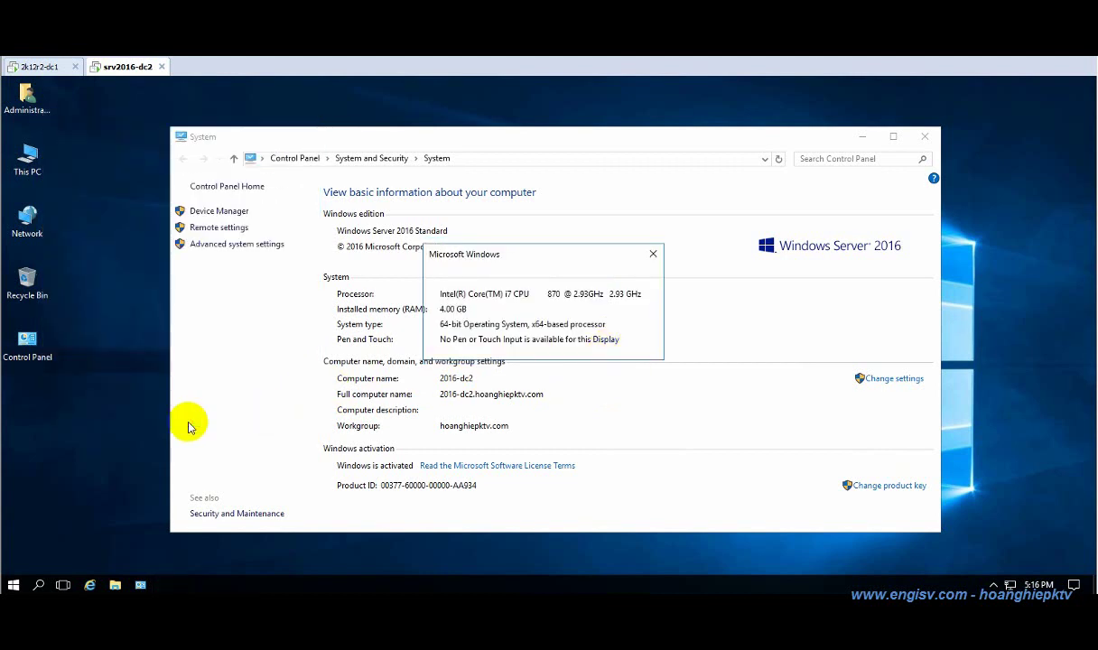
Restart now and sign in as hoanghiepktv\administrator with the account password.
{"action": "left_click", "coordinate": [551, 352]}
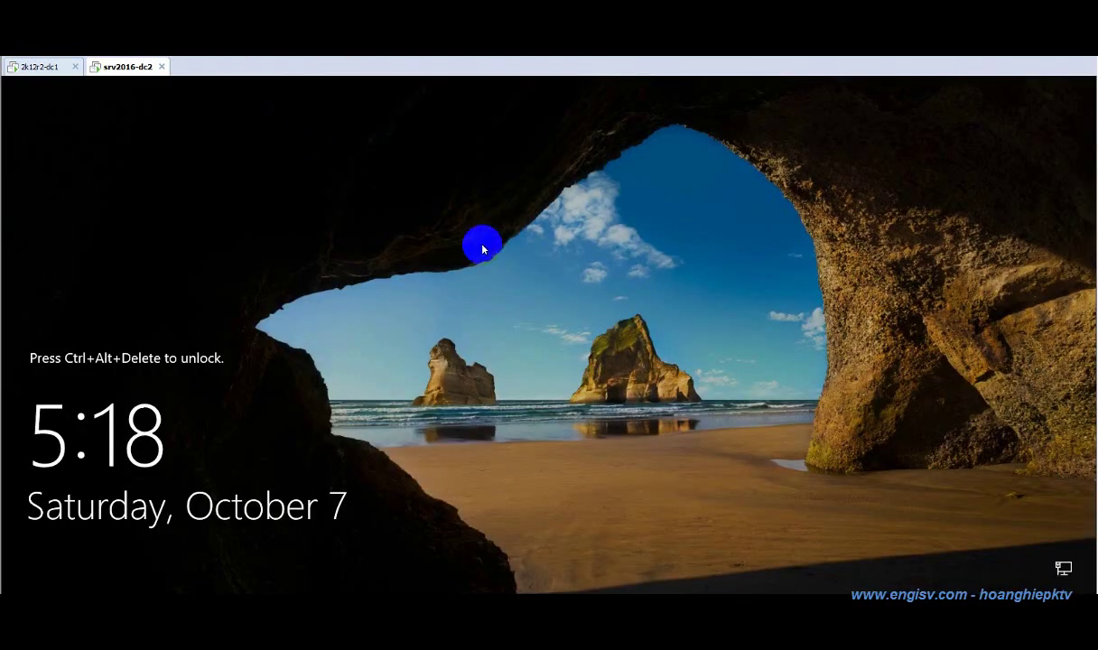
{"action": "left_click", "coordinate": [605, 277]}
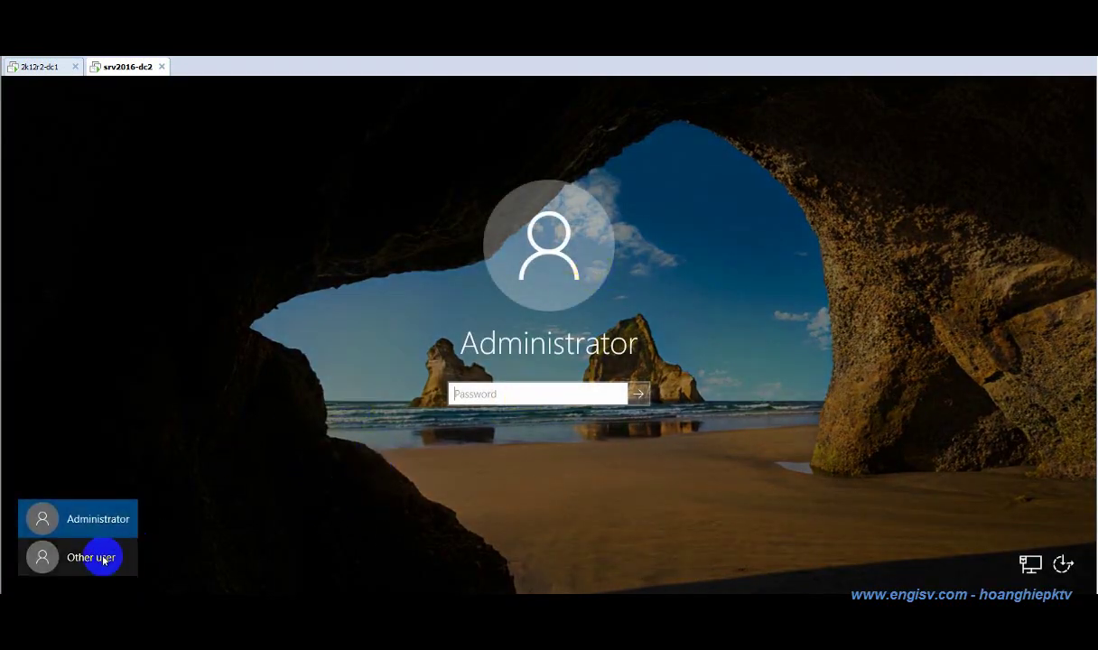
{"action": "left_click", "coordinate": [569, 390]}
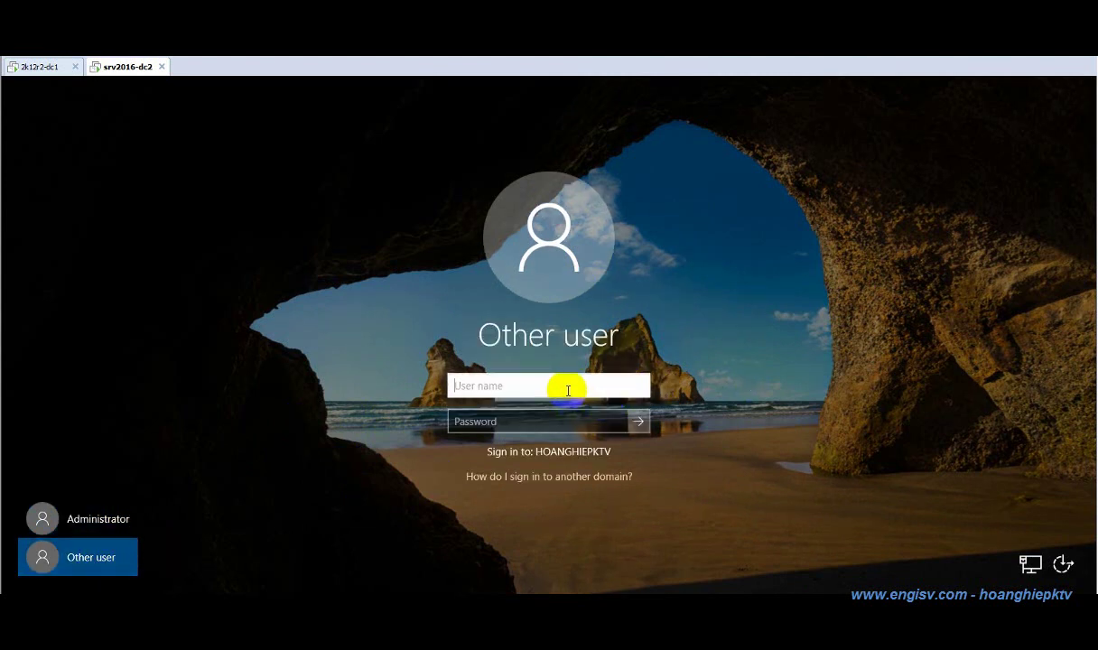
{"action": "type", "text": "hoanghiepktv\\adminis"}
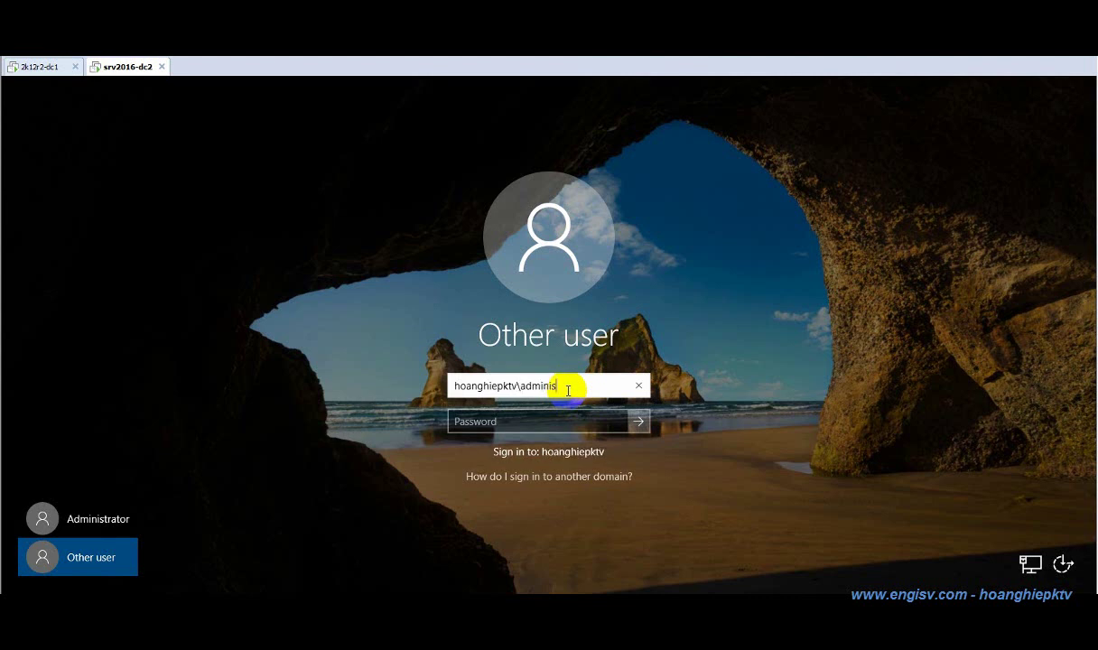
{"action": "type", "text": "trator"}
{"action": "key", "text": "Tab"}
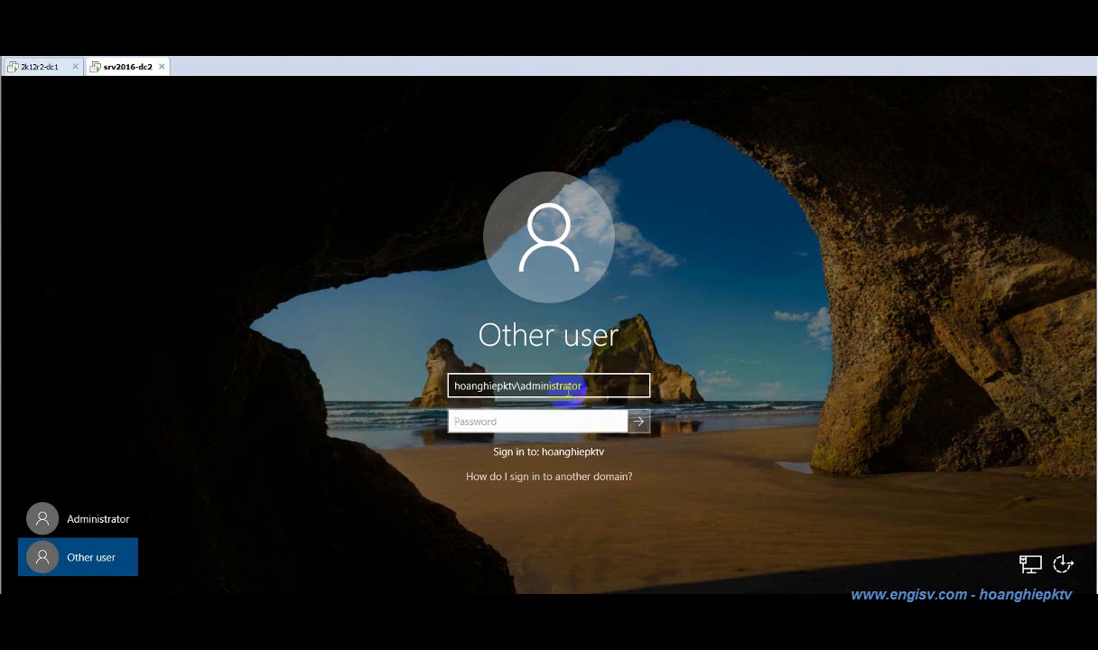
{"action": "type", "text": "P@"}
{"action": "key", "text": "Return"}
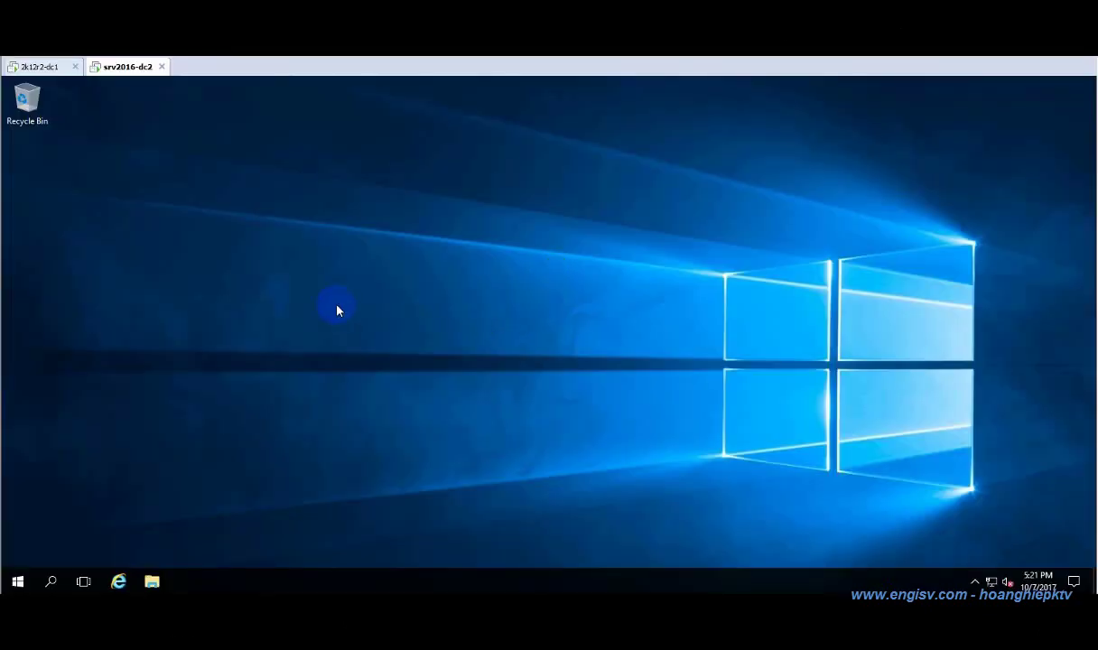
Launch Server Manager, dismiss the inventory notice, and open the Add Roles and Features Wizard.
{"action": "right_click", "coordinate": [318, 285]}
{"action": "left_click", "coordinate": [352, 336]}
{"action": "left_click", "coordinate": [19, 580]}
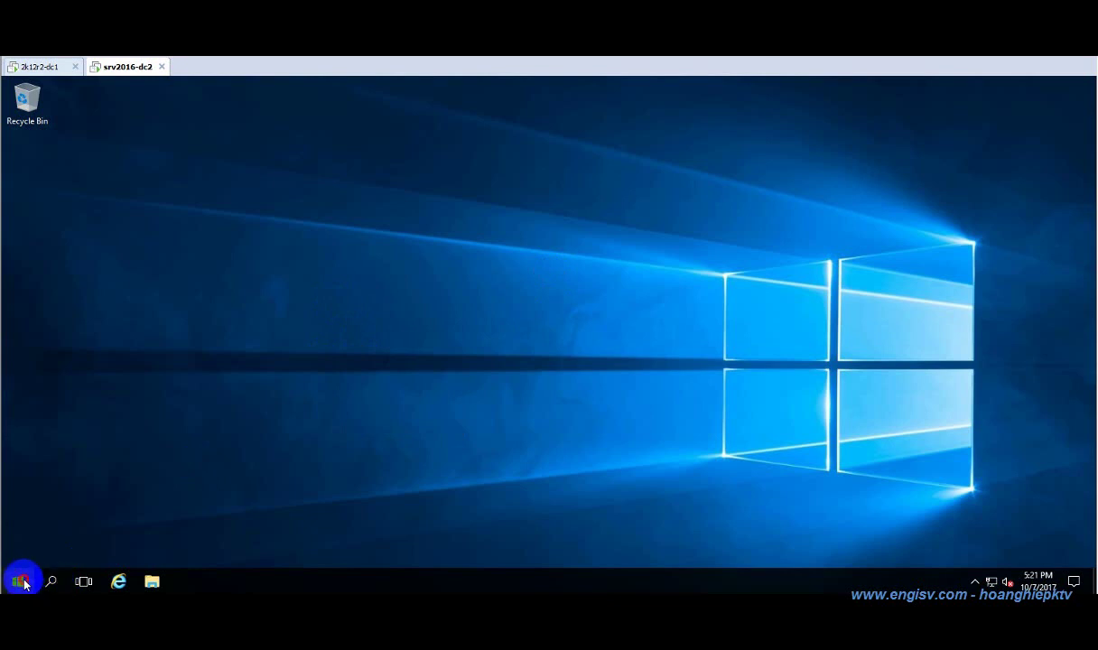
{"action": "left_click", "coordinate": [244, 213]}
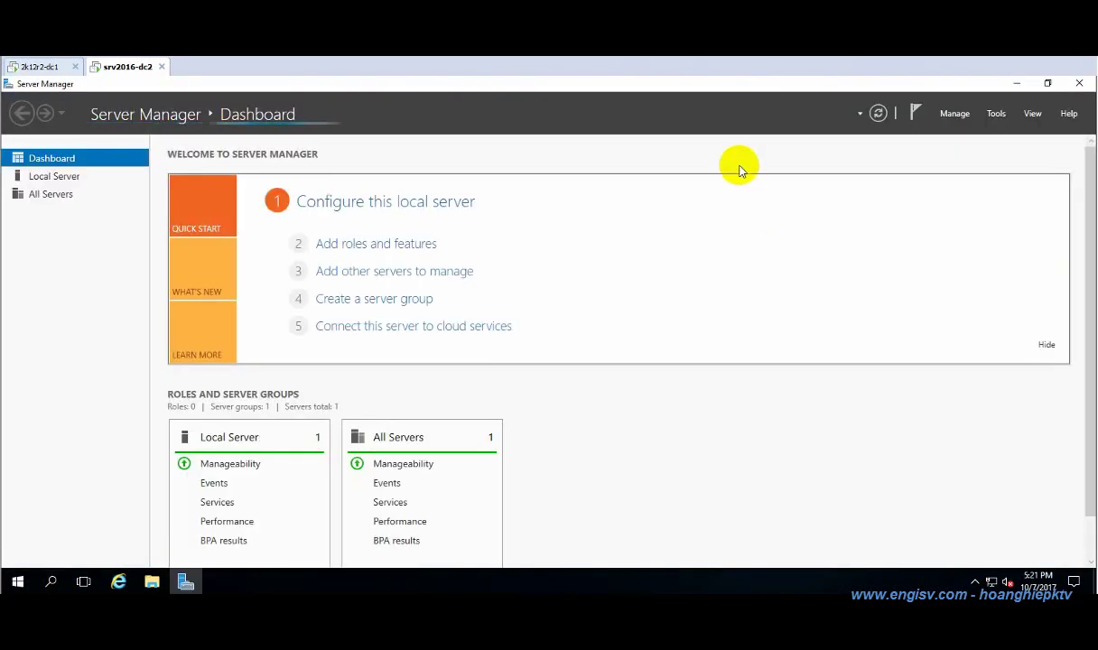
{"action": "left_click", "coordinate": [703, 147]}
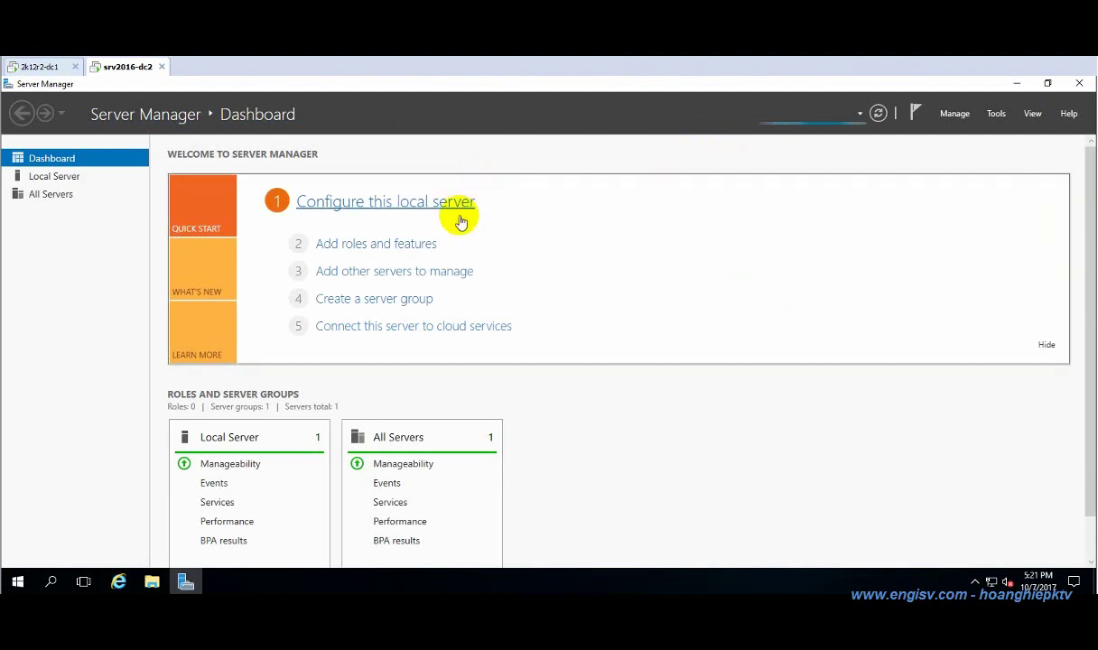
{"action": "left_click", "coordinate": [399, 241]}
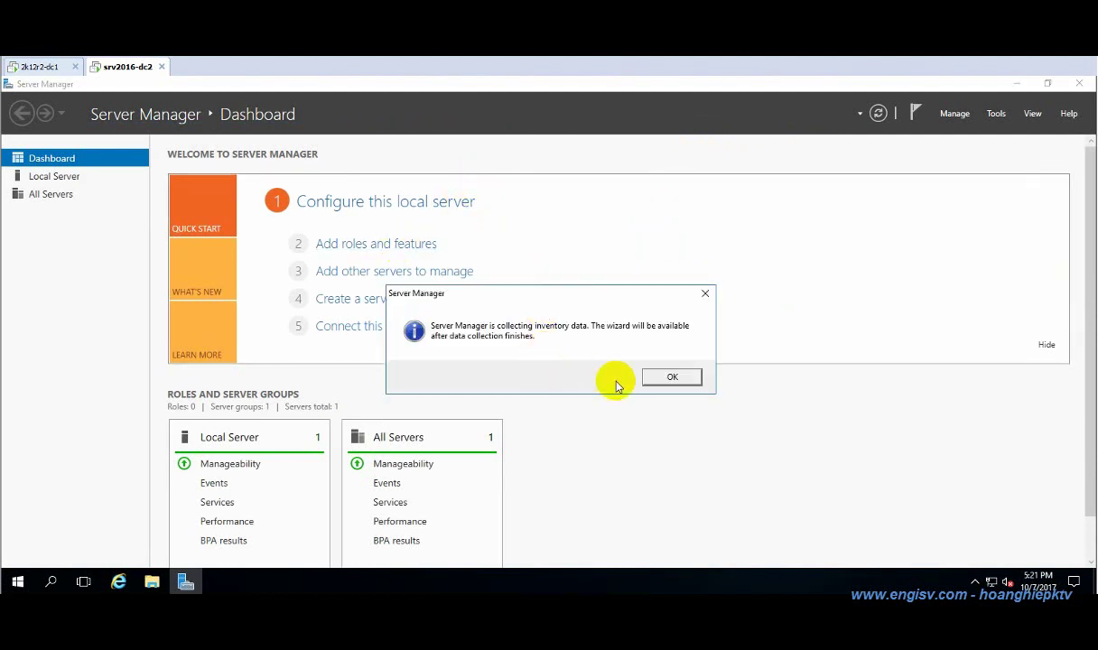
{"action": "left_click", "coordinate": [672, 379]}
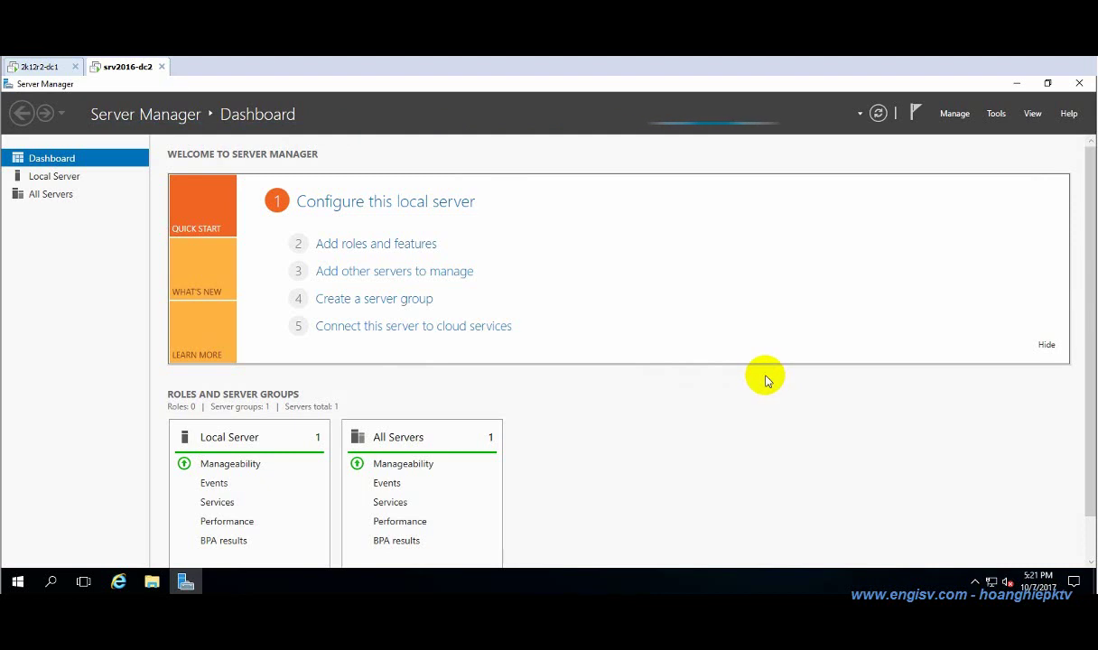
{"action": "left_click", "coordinate": [428, 251]}
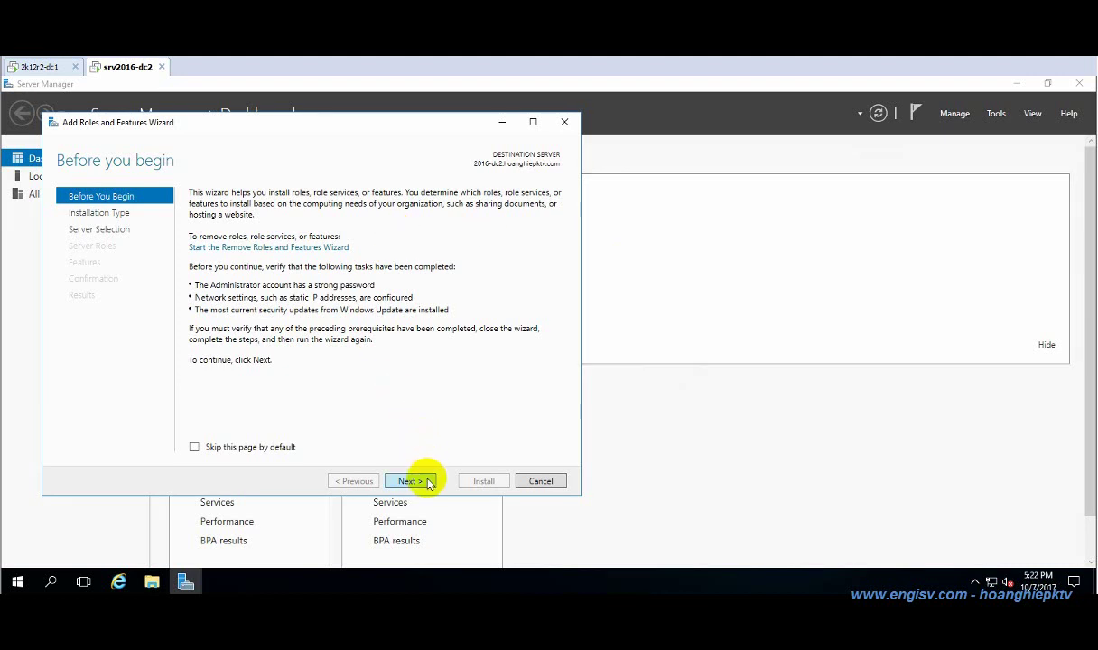
Keep role-based installation on this server and select Active Directory Domain Services with management features.
{"action": "left_click", "coordinate": [427, 481]}
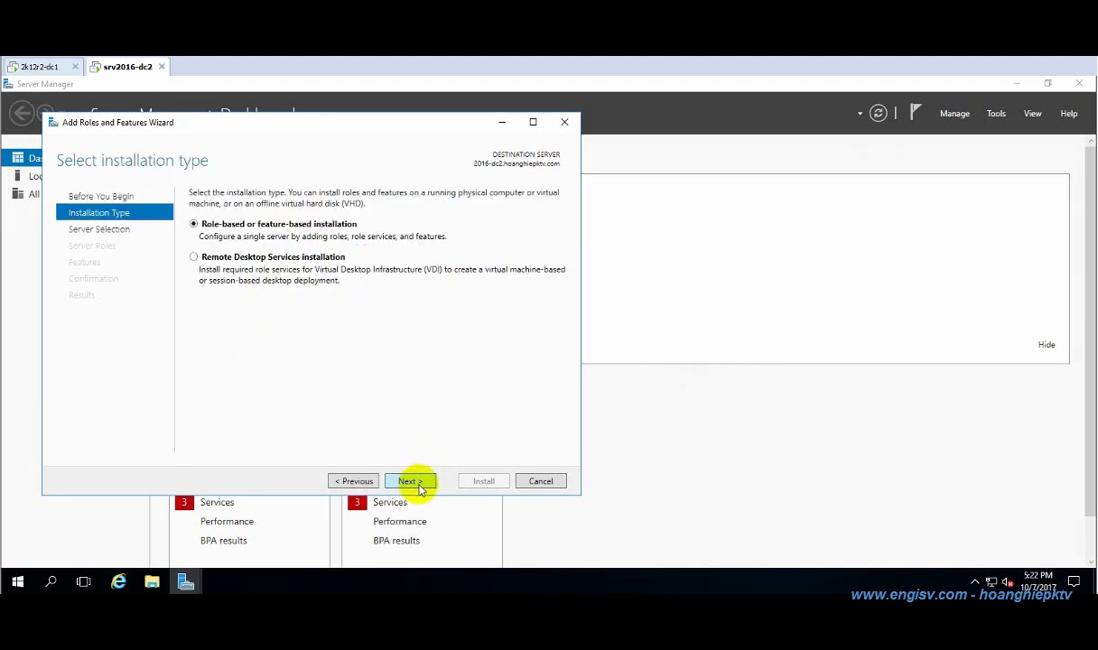
{"action": "left_click", "coordinate": [417, 481]}
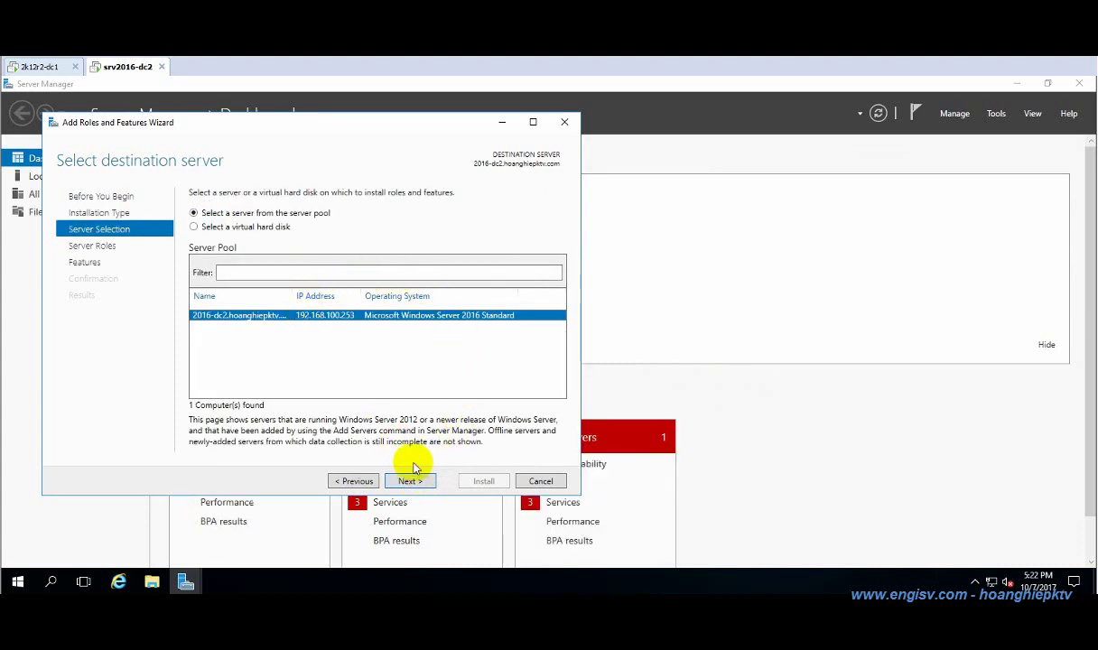
{"action": "left_click_drag", "start_coordinate": [296, 295], "coordinate": [344, 296]}
{"action": "left_click", "coordinate": [412, 482]}
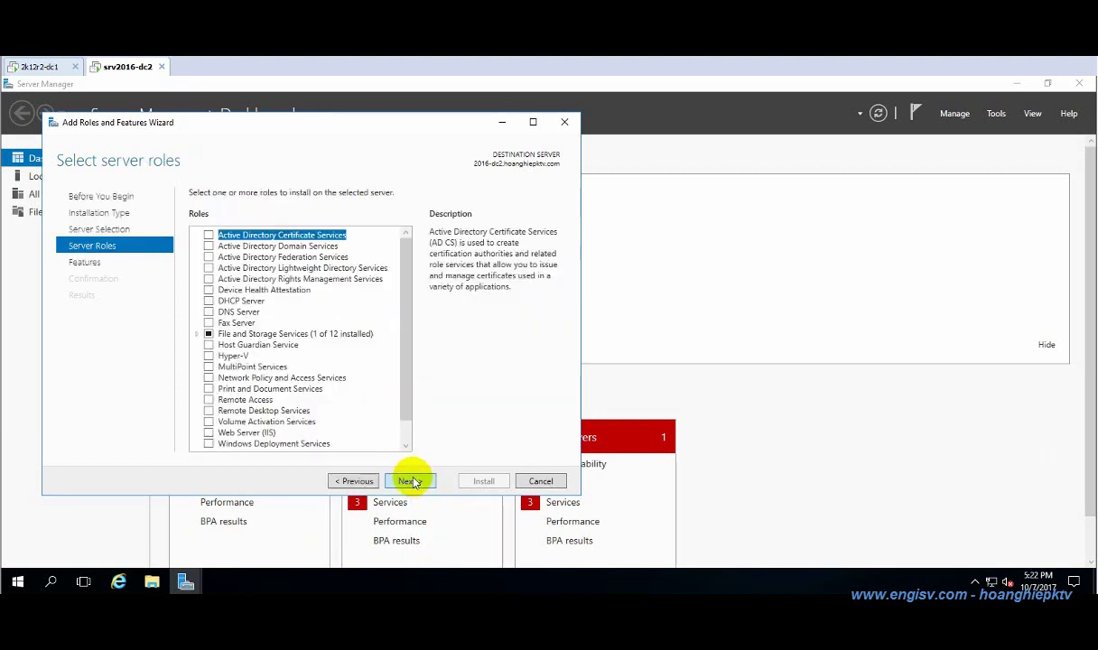
{"action": "left_click", "coordinate": [208, 246]}
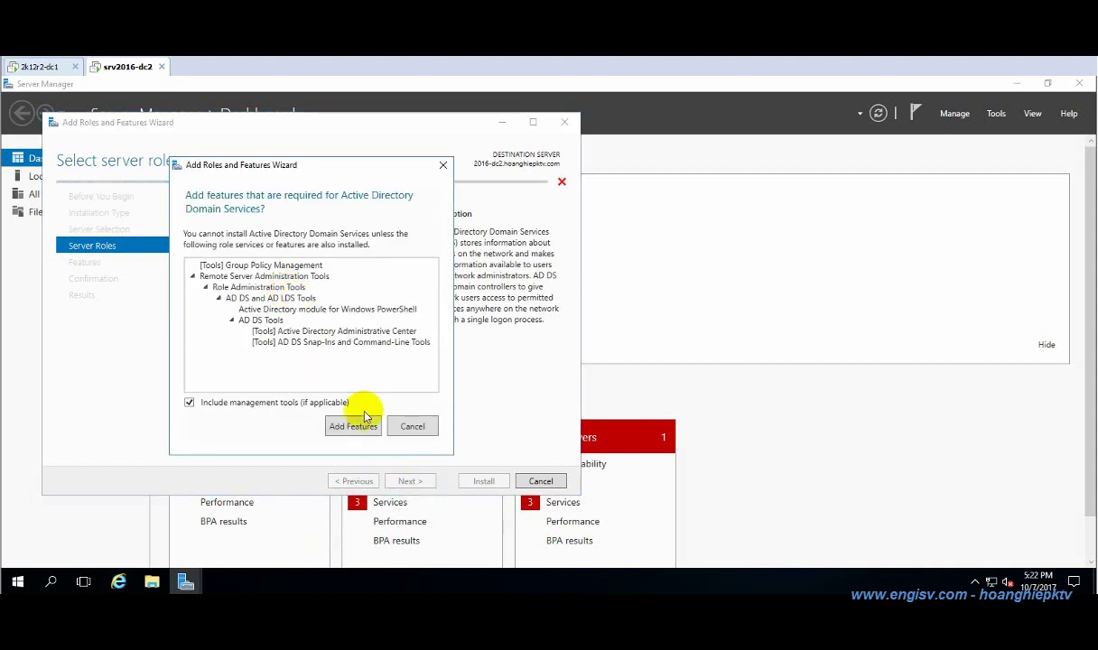
{"action": "left_click", "coordinate": [357, 425]}
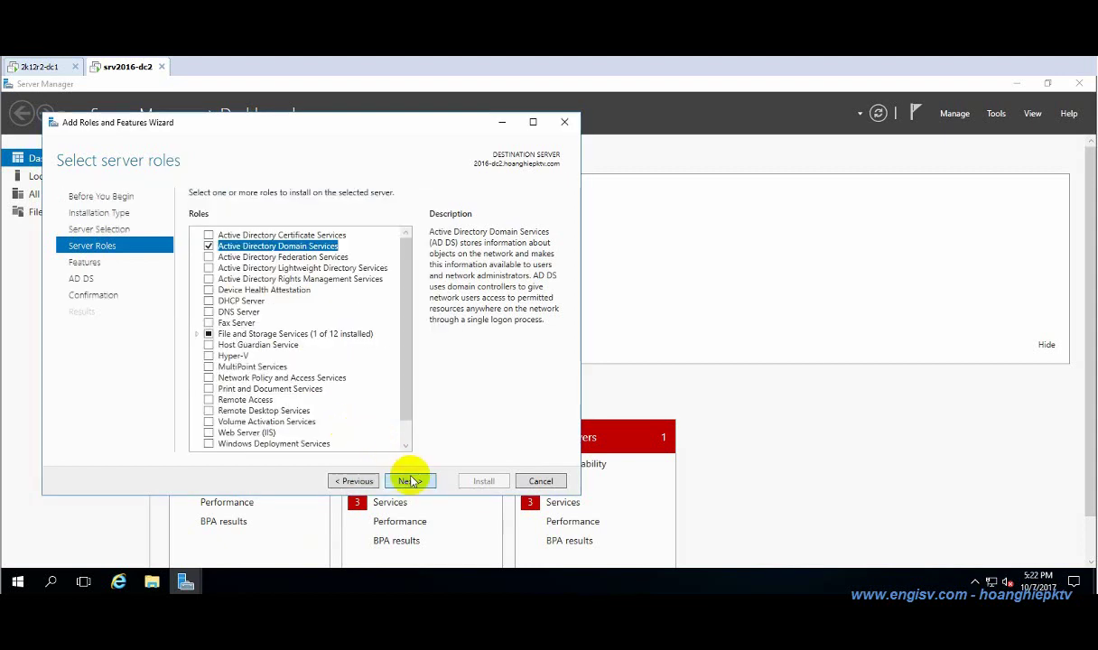
Continue past the Features and confirmation pages and install the role.
{"action": "left_click", "coordinate": [411, 483]}
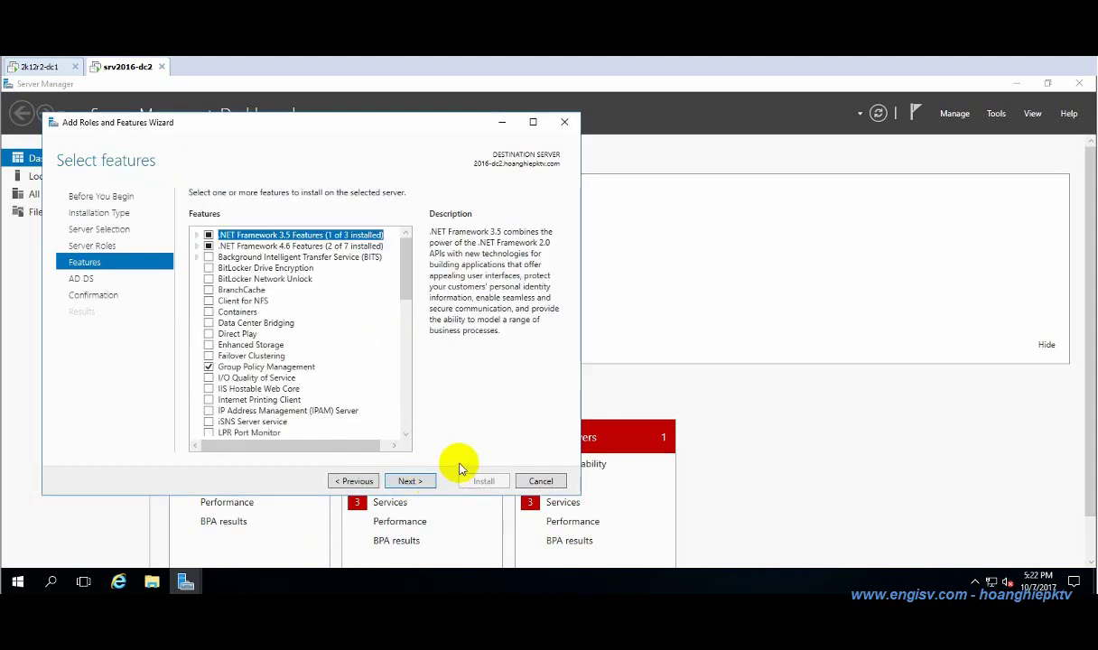
{"action": "left_click", "coordinate": [414, 480]}
{"action": "left_click", "coordinate": [408, 481]}
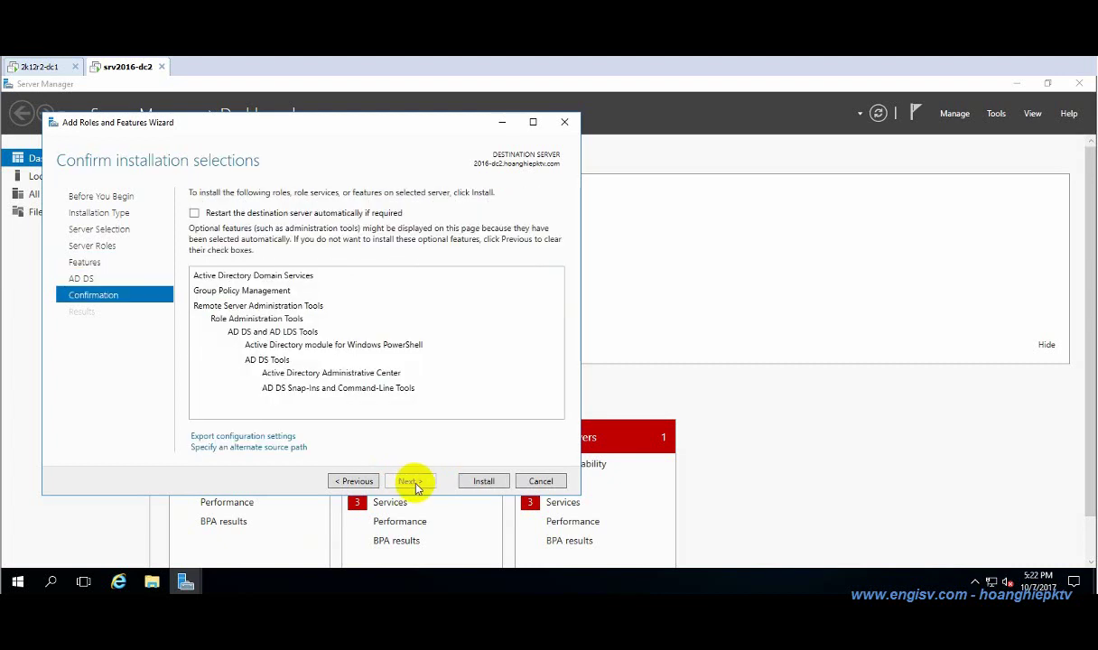
{"action": "left_click", "coordinate": [487, 480]}
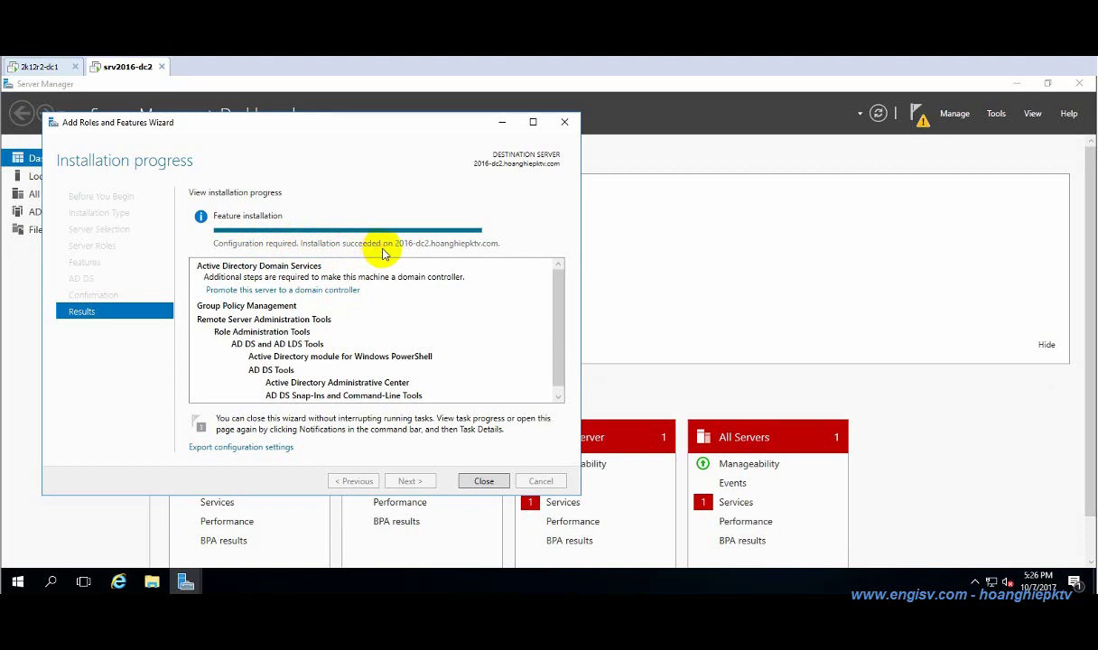
Choose 'Add a domain controller to an existing domain' for hoanghiepktv.com and continue.
{"action": "left_click", "coordinate": [334, 292]}
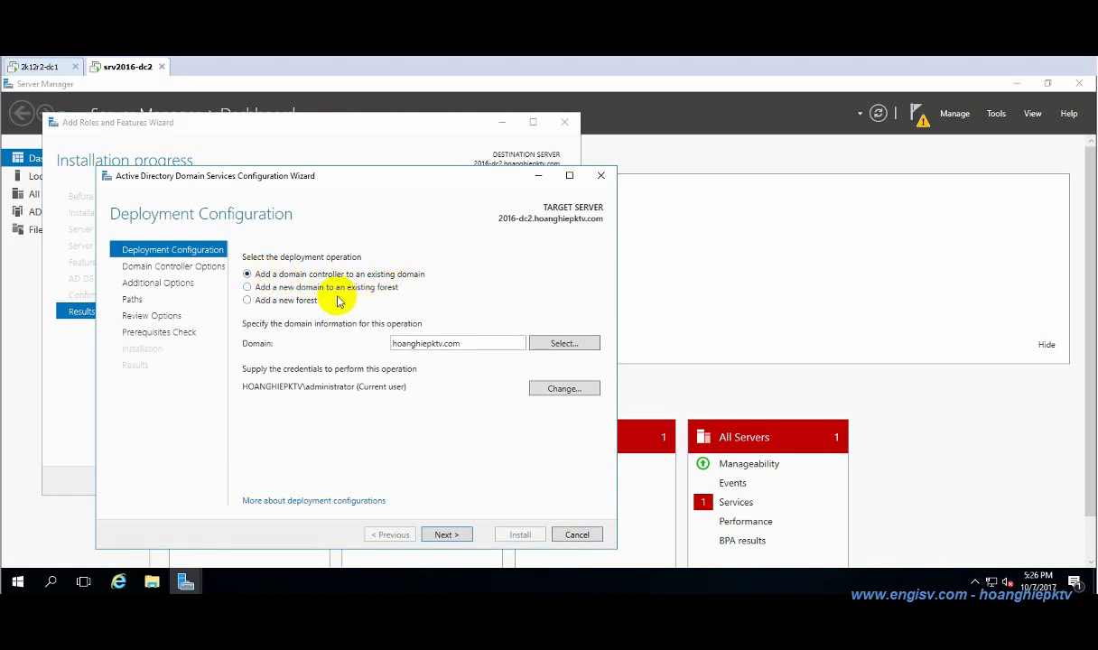
{"action": "left_click", "coordinate": [284, 288]}
{"action": "left_click", "coordinate": [271, 303]}
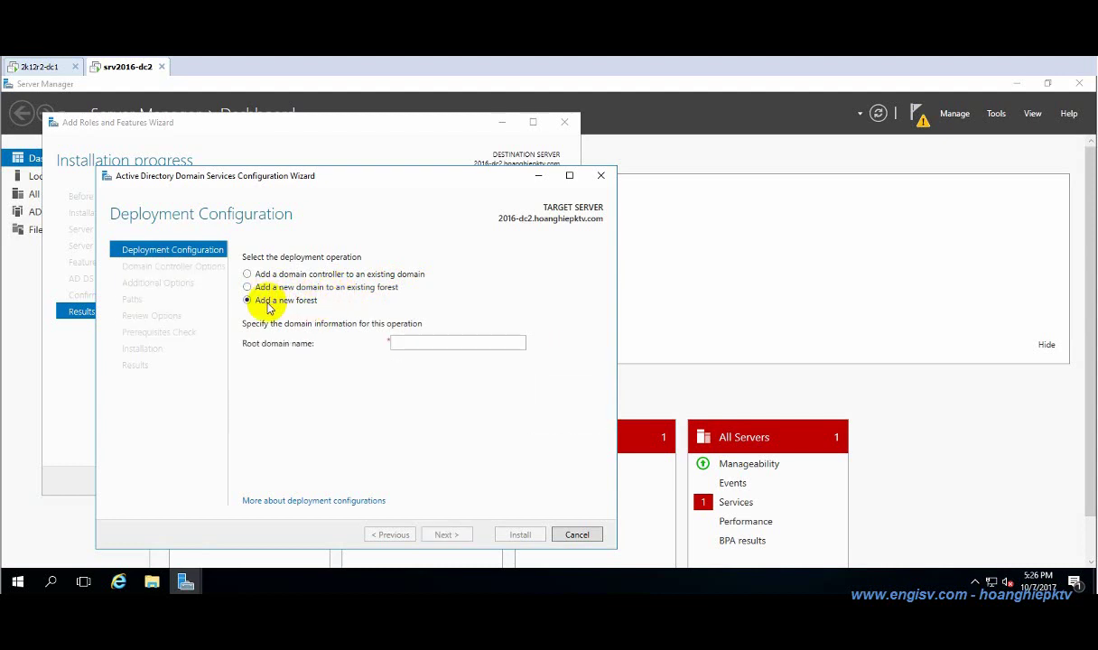
{"action": "left_click", "coordinate": [276, 274]}
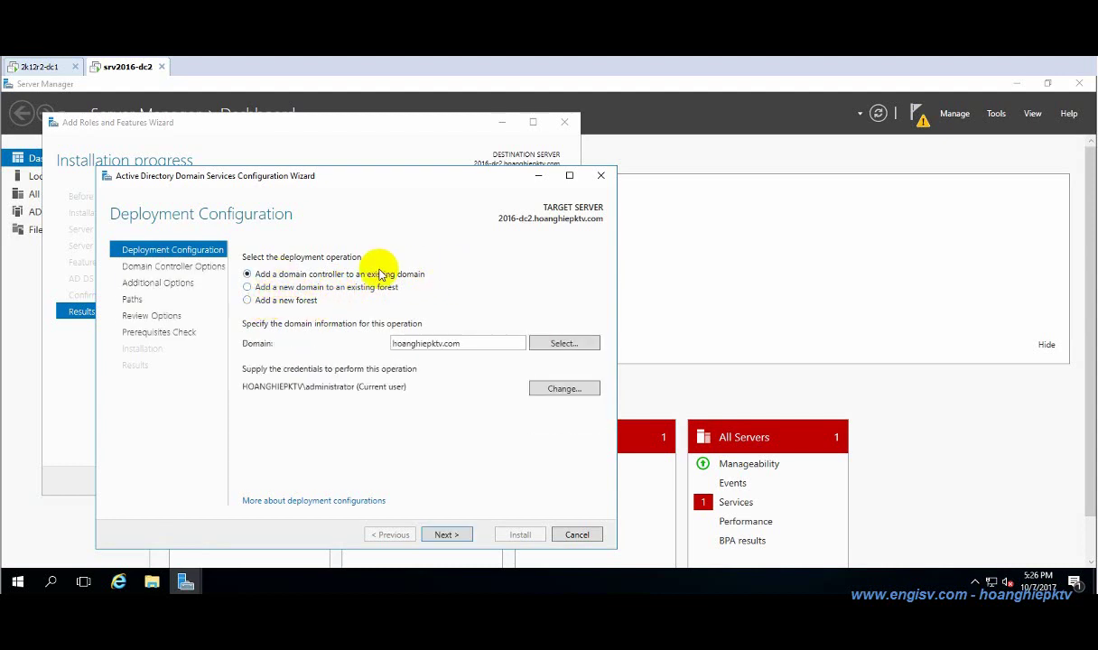
{"action": "left_click", "coordinate": [446, 535]}
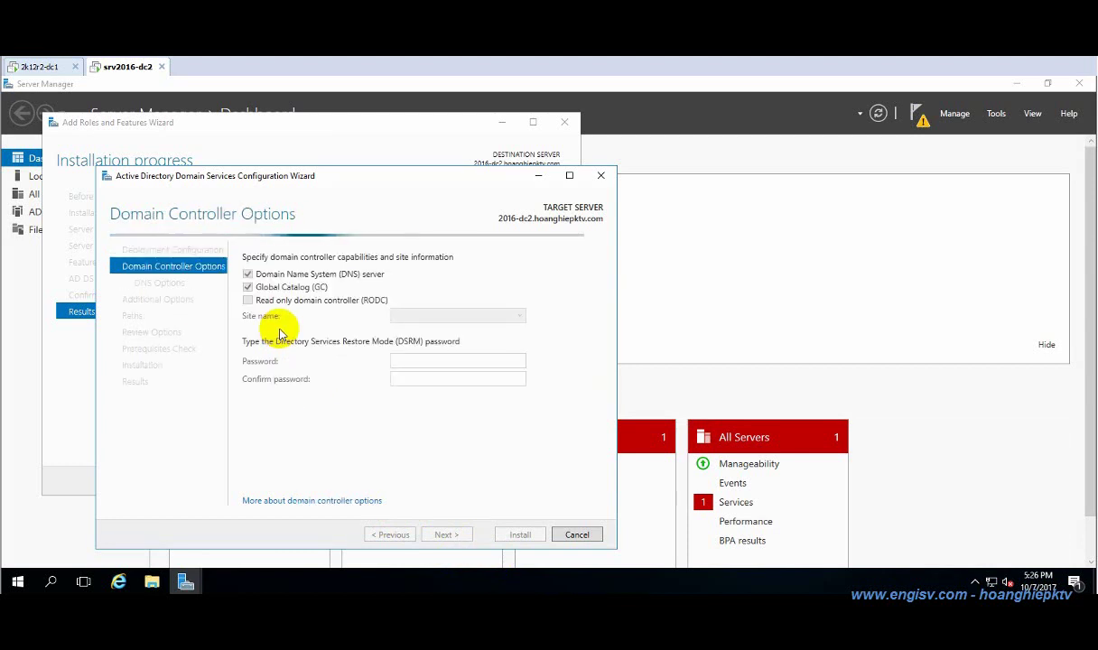
Enter and confirm the Directory Services Restore Mode password.
{"action": "left_click", "coordinate": [441, 361]}
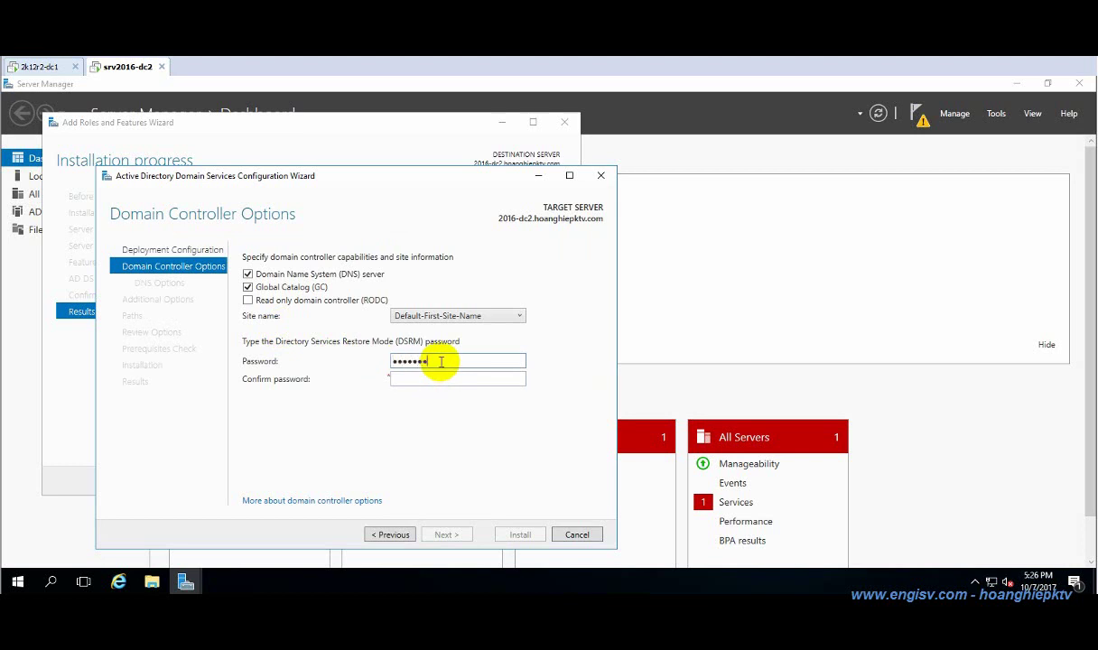
{"action": "key", "text": "Tab"}
{"action": "type", "text": "*******"}
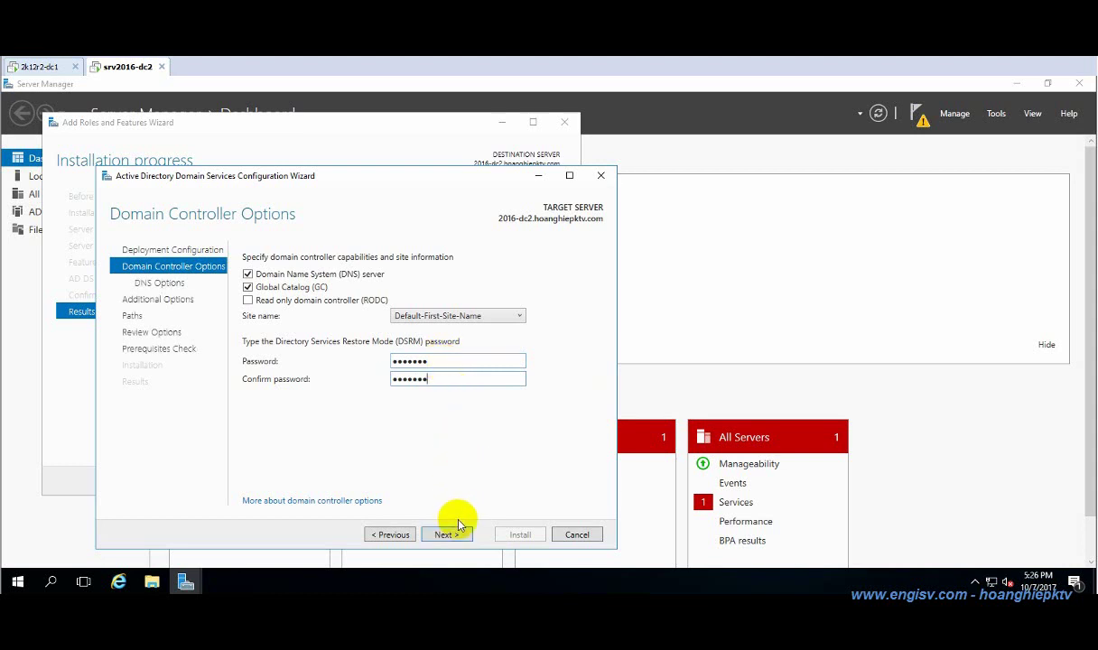
{"action": "left_click", "coordinate": [447, 533]}
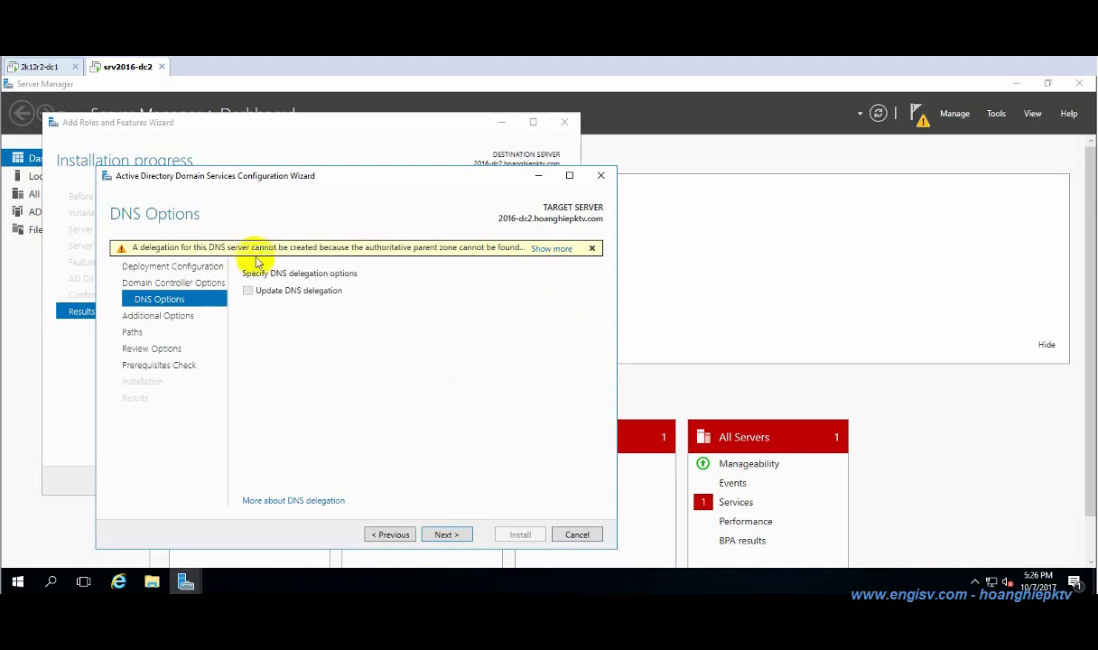
Accept default DNS, replication, path and review options and run the prerequisites check.
{"action": "left_click", "coordinate": [448, 532]}
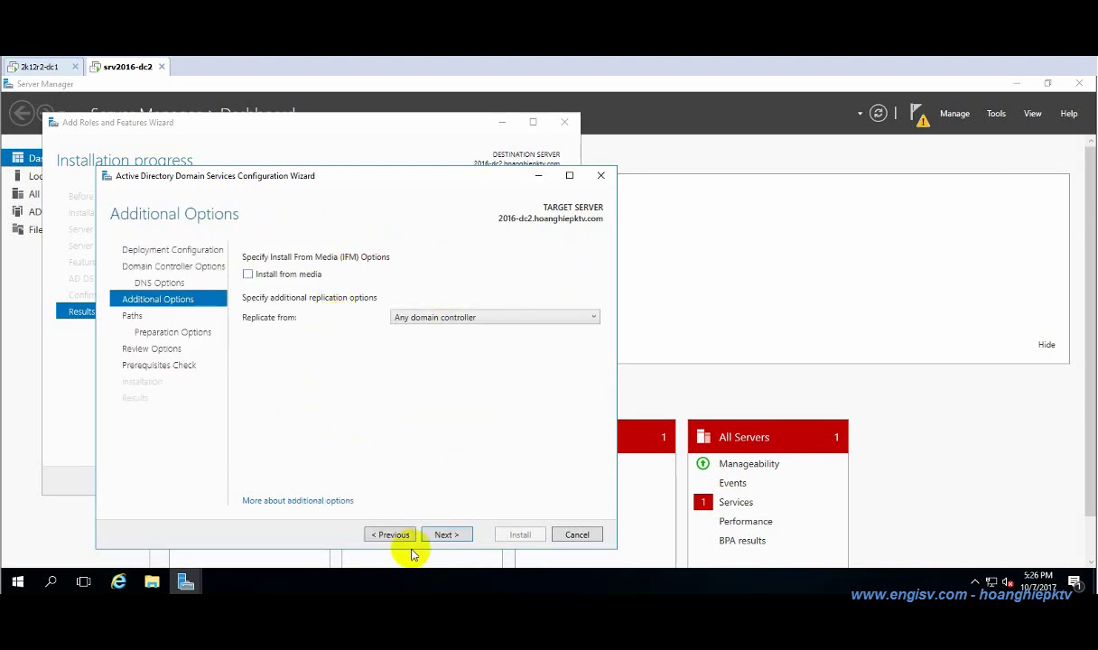
{"action": "left_click", "coordinate": [452, 534]}
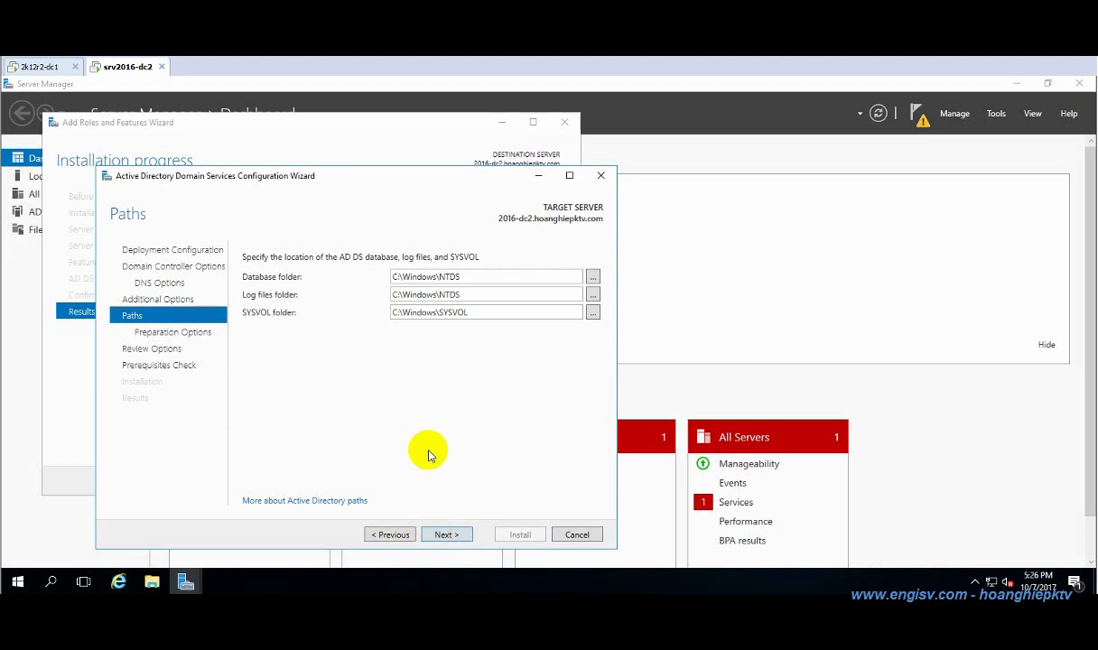
{"action": "left_click", "coordinate": [442, 534]}
{"action": "left_click", "coordinate": [447, 534]}
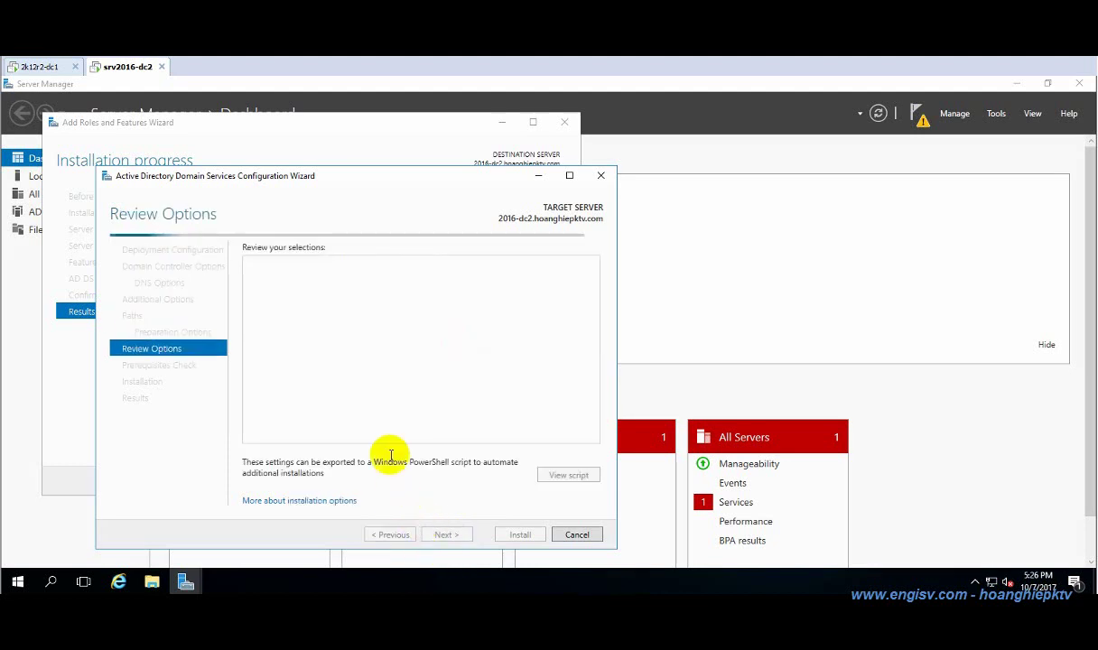
{"action": "left_click", "coordinate": [460, 535]}
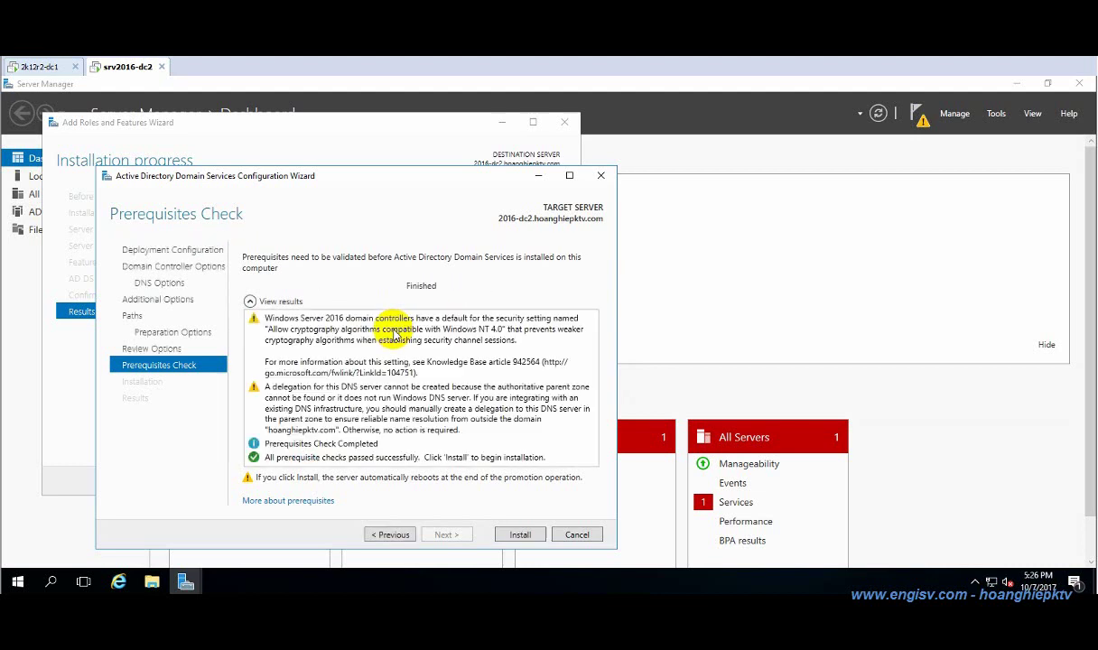
Install the domain controller promotion, then close the sign-out notice and the wizard.
{"action": "left_click", "coordinate": [520, 537]}
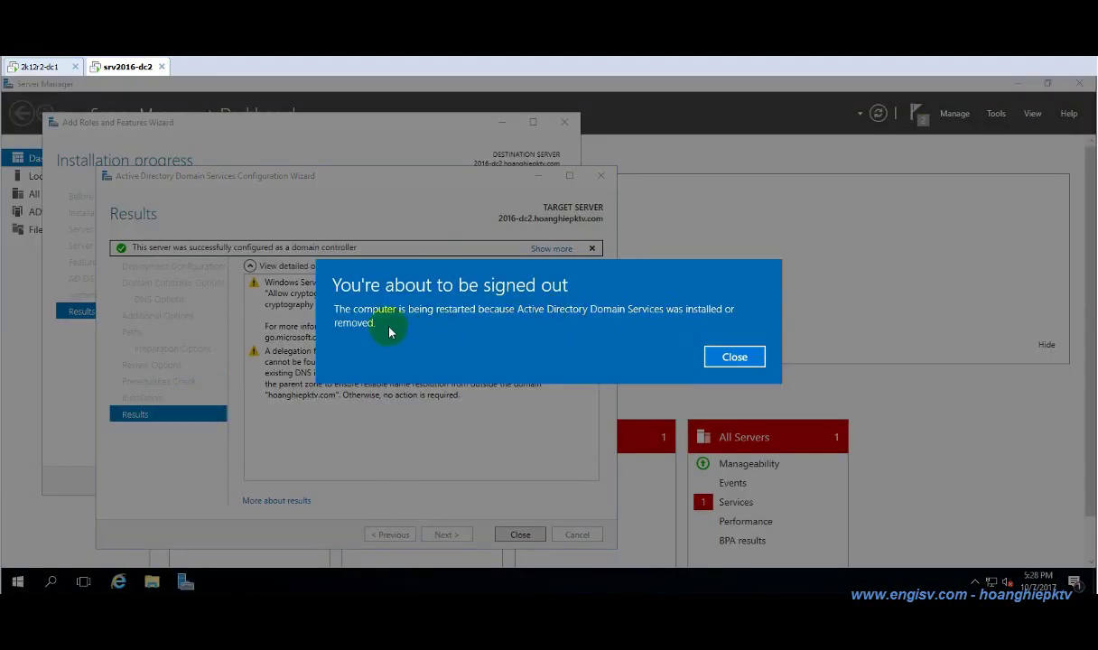
{"action": "left_click", "coordinate": [729, 358]}
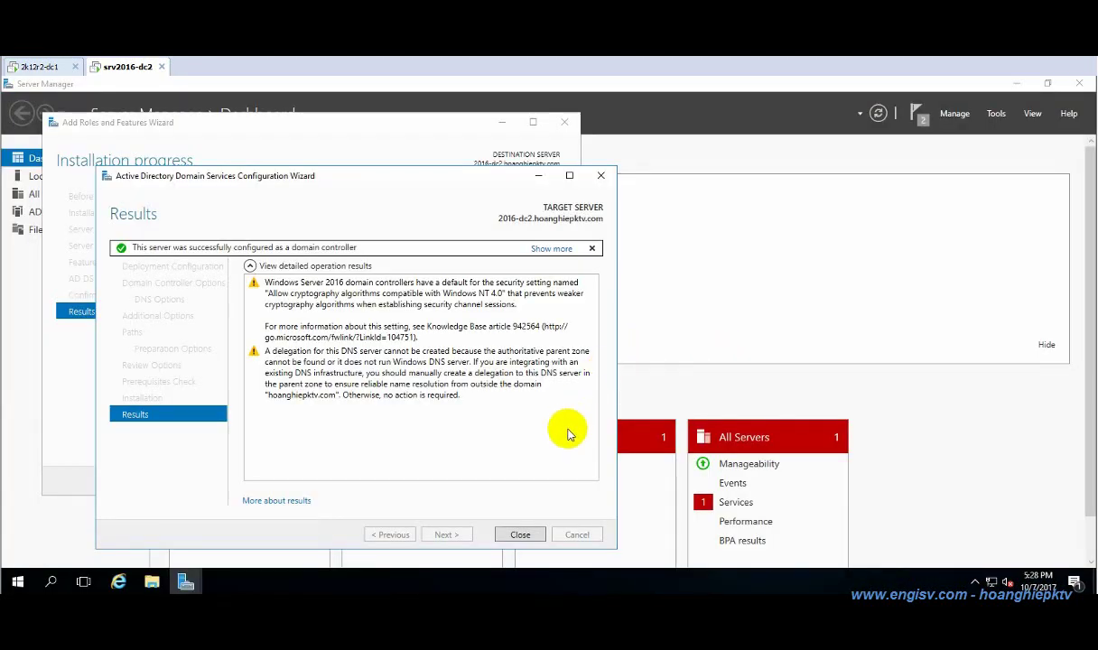
{"action": "left_click", "coordinate": [520, 534]}
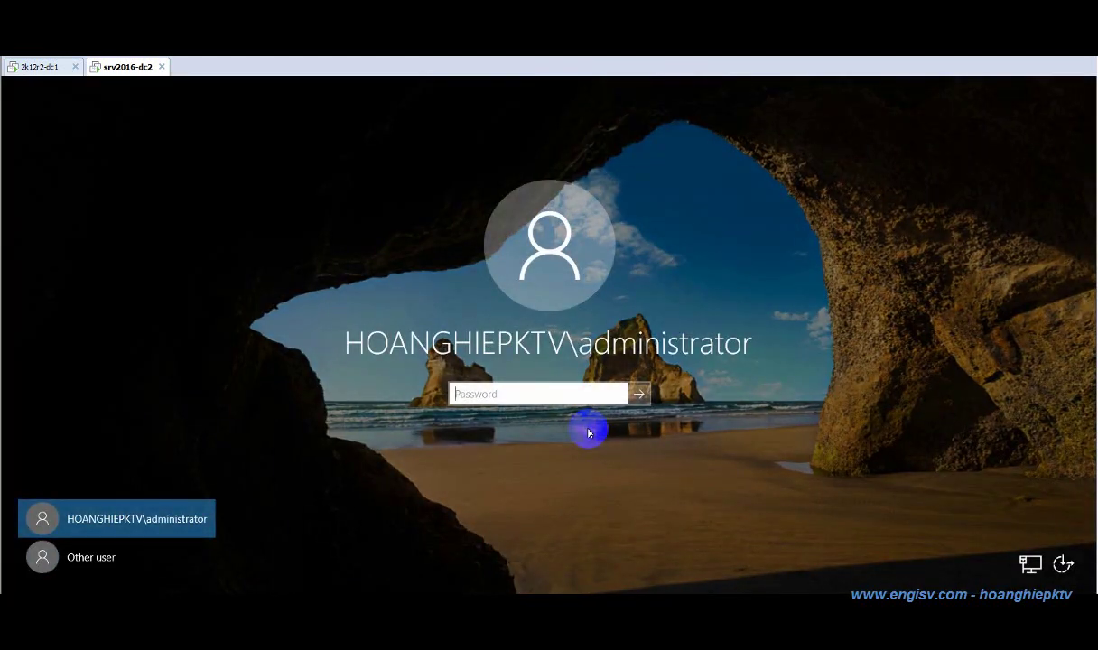
Sign in as the hoanghiepktv domain administrator with the account password.
{"action": "left_click", "coordinate": [142, 521]}
{"action": "type", "text": "P"}
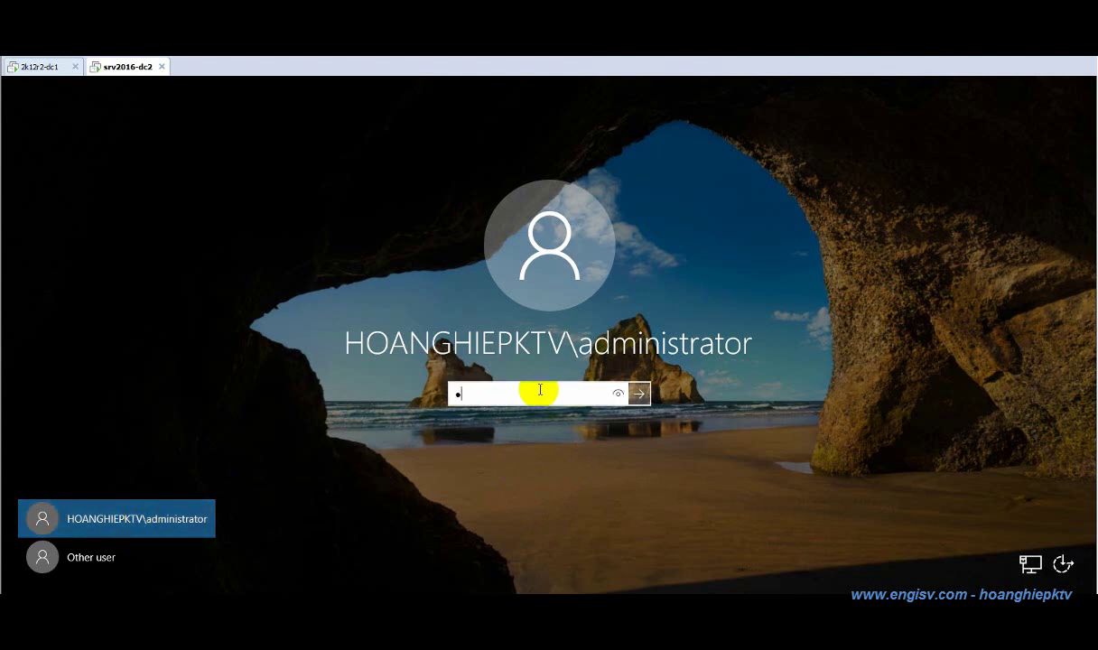
{"action": "key", "text": "Return"}
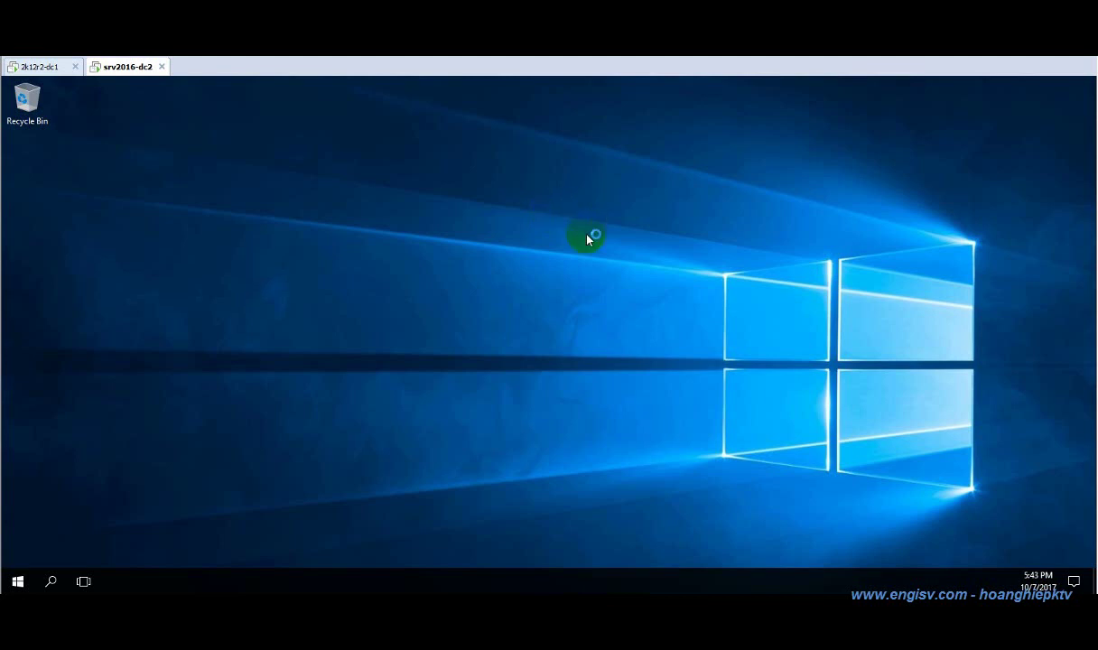
Refresh the desktop and open Network and Sharing Center from the tray network icon.
{"action": "right_click", "coordinate": [583, 262]}
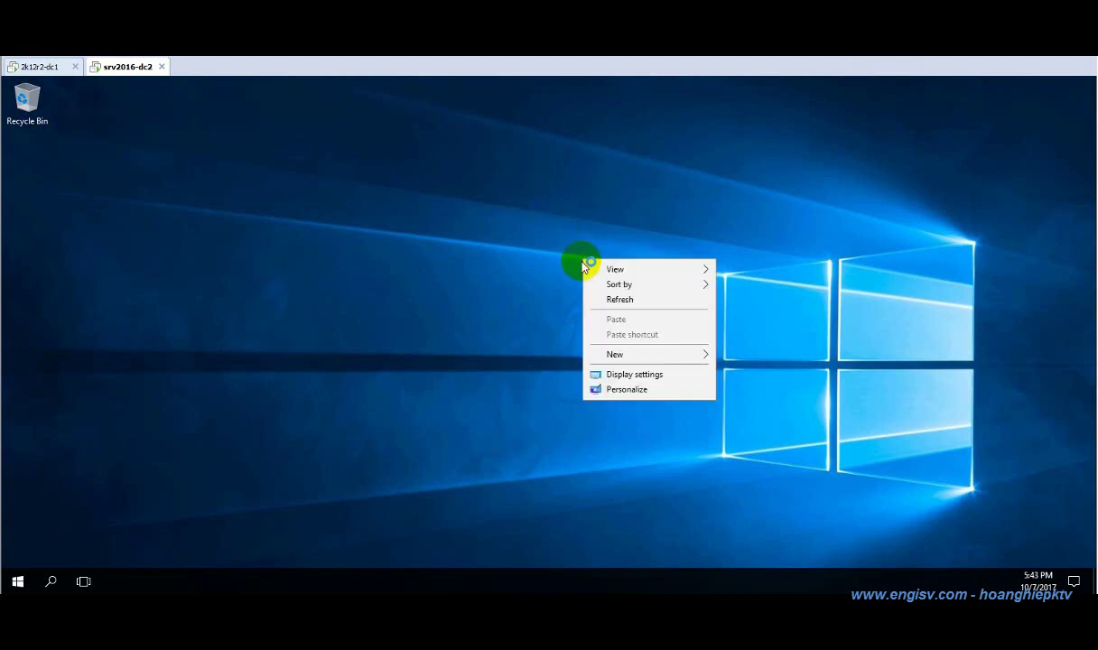
{"action": "left_click", "coordinate": [617, 298]}
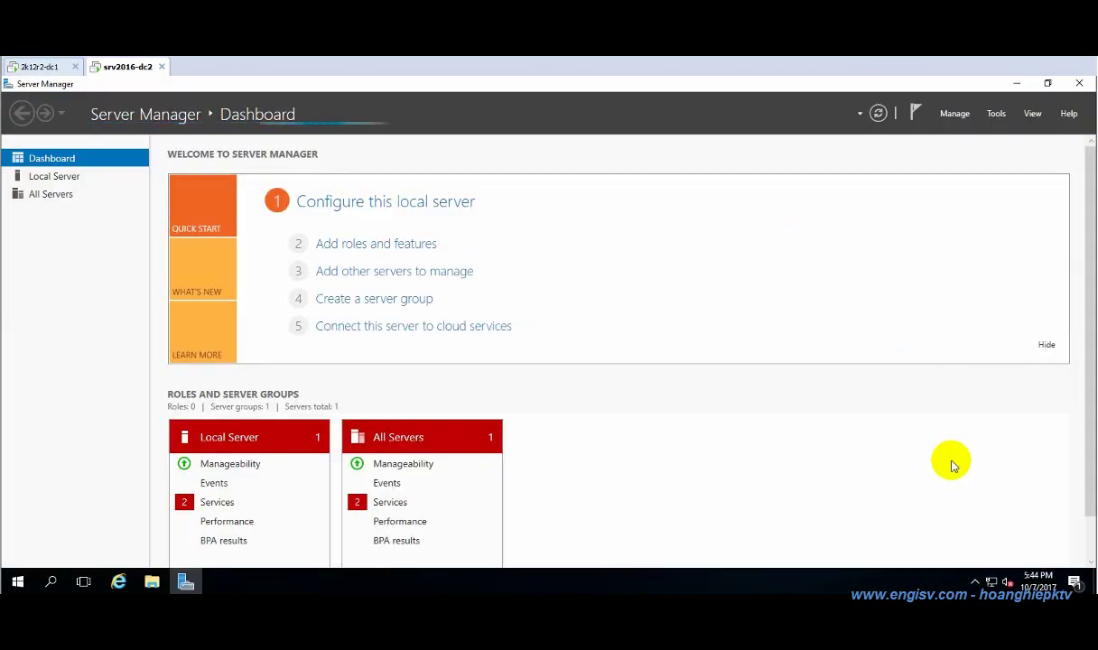
{"action": "right_click", "coordinate": [967, 575]}
{"action": "left_click", "coordinate": [967, 575]}
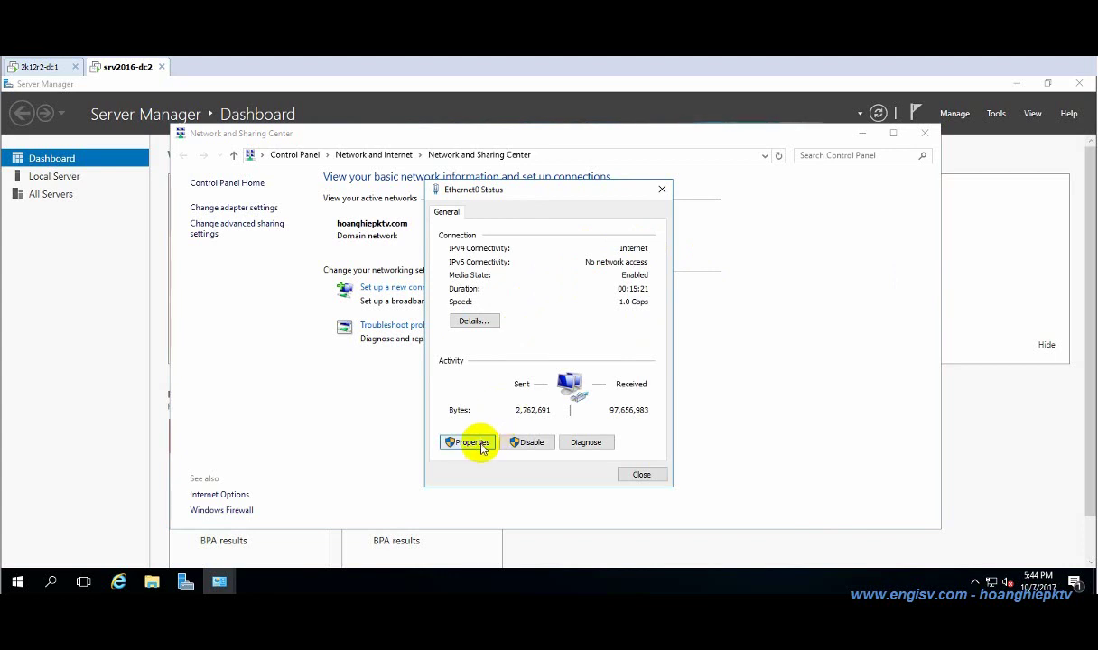
Point Ethernet0's IPv4 preferred DNS to 192.168.100.253 and clear the alternate DNS server.
{"action": "key", "text": "Return"}
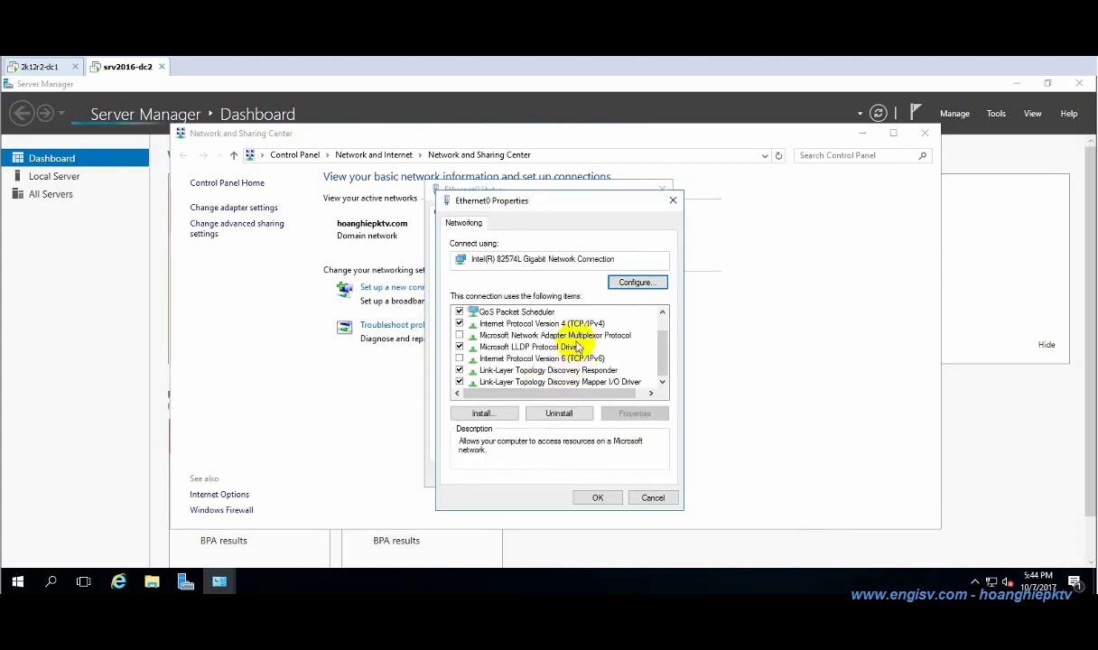
{"action": "left_click", "coordinate": [546, 323]}
{"action": "left_click", "coordinate": [635, 413]}
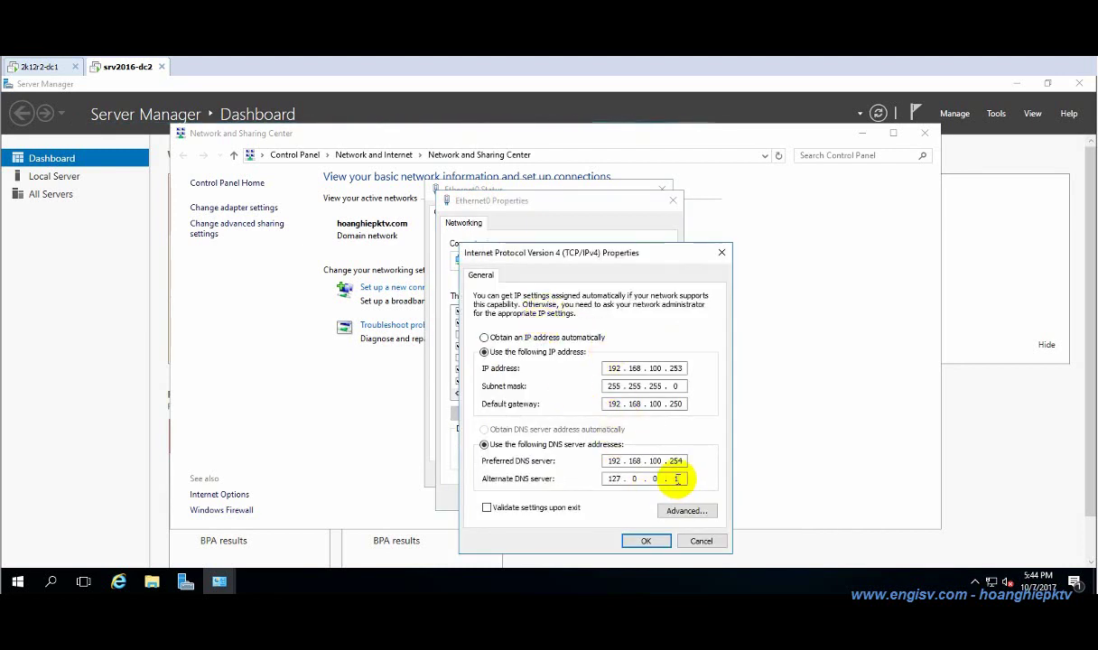
{"action": "key", "text": "BackSpace"}
{"action": "key", "text": "BackSpace"}
{"action": "key", "text": "BackSpace"}
{"action": "key", "text": "BackSpace"}
{"action": "key", "text": "BackSpace"}
{"action": "key", "text": "BackSpace"}
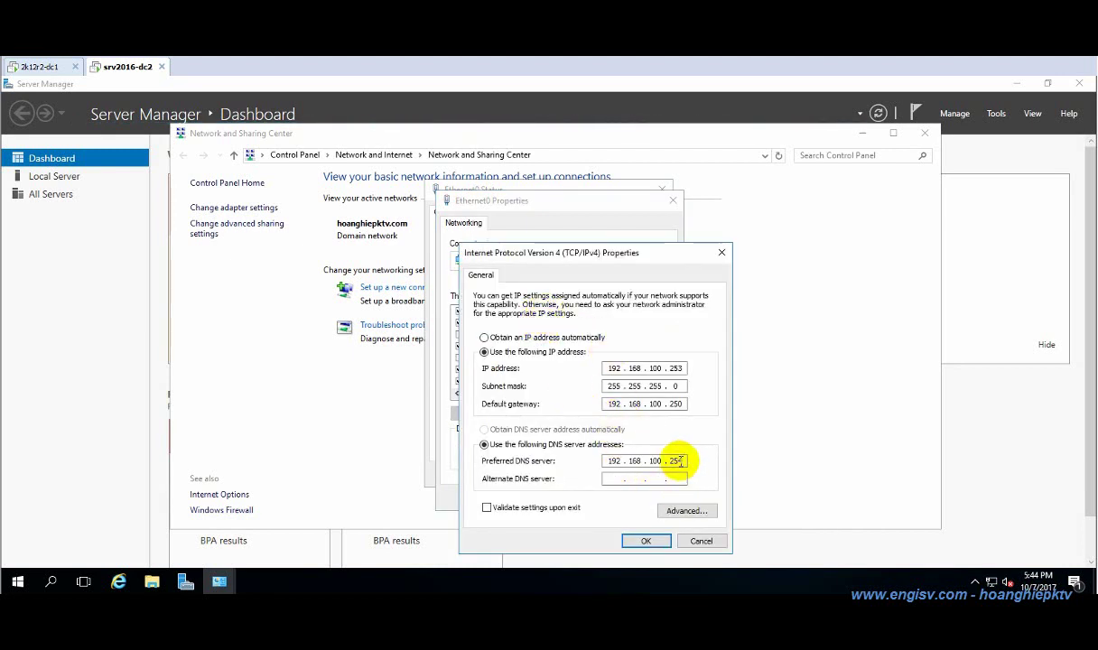
{"action": "left_click", "coordinate": [680, 461]}
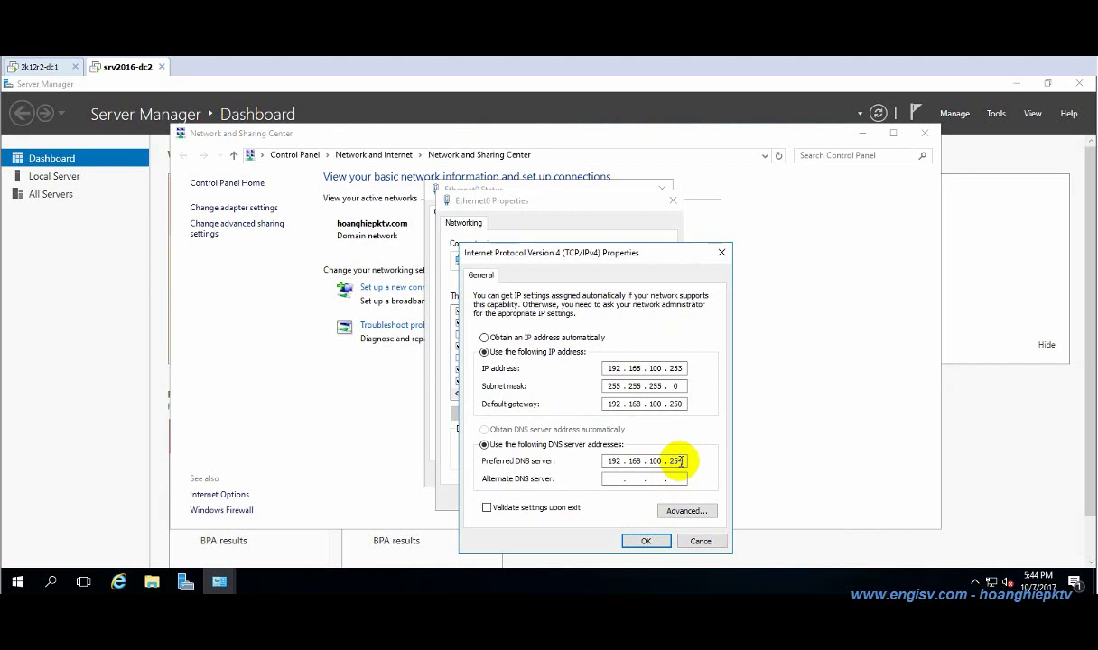
{"action": "left_click", "coordinate": [646, 540]}
Close the Ethernet0 properties, Ethernet0 status and Network and Sharing Center windows.
{"action": "left_click", "coordinate": [598, 497]}
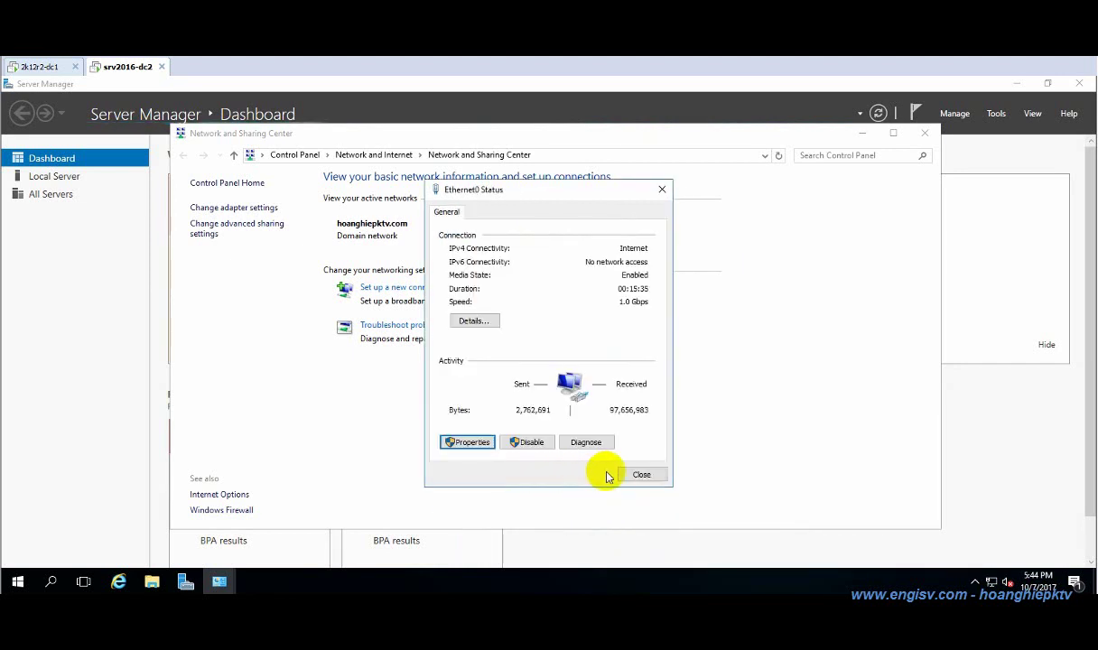
{"action": "left_click", "coordinate": [638, 473]}
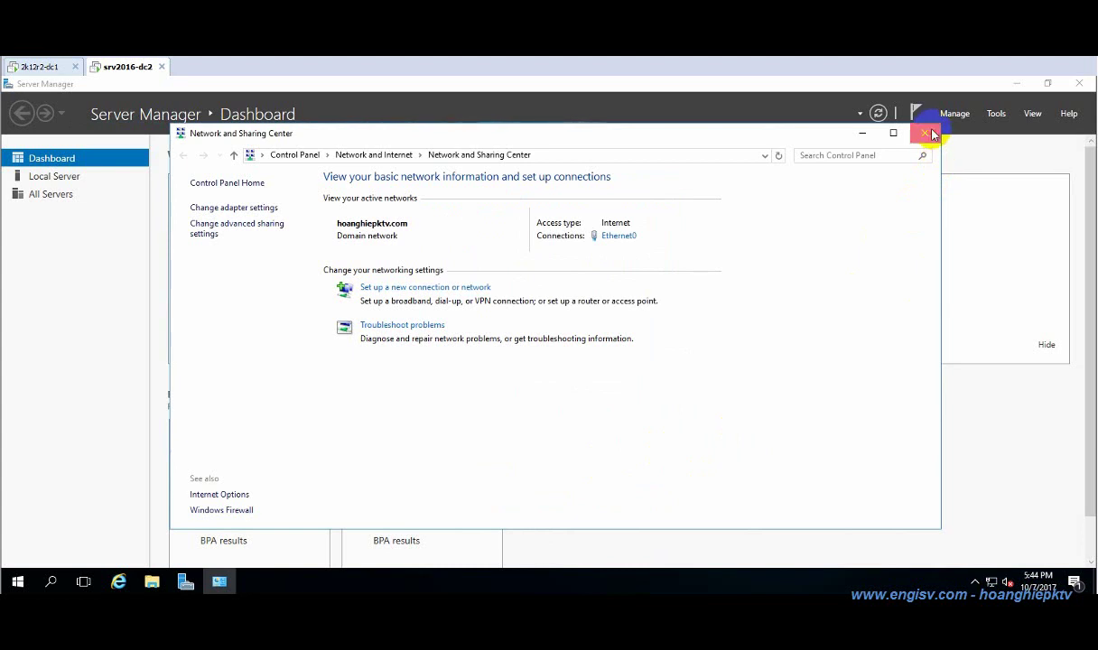
{"action": "left_click", "coordinate": [924, 133]}
Run nslookup in a command prompt to confirm the default server is 2016-dc2 at 192.168.100.253.
{"action": "key", "text": "super+r"}
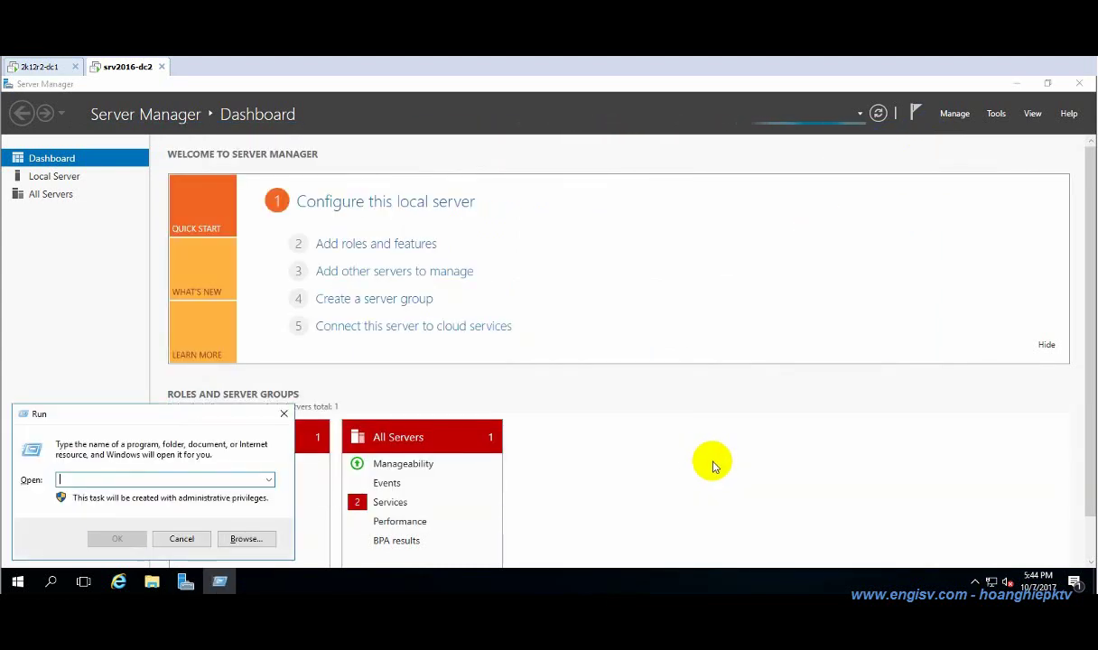
{"action": "type", "text": "cmd"}
{"action": "key", "text": "Return"}
{"action": "type", "text": "nslo"}
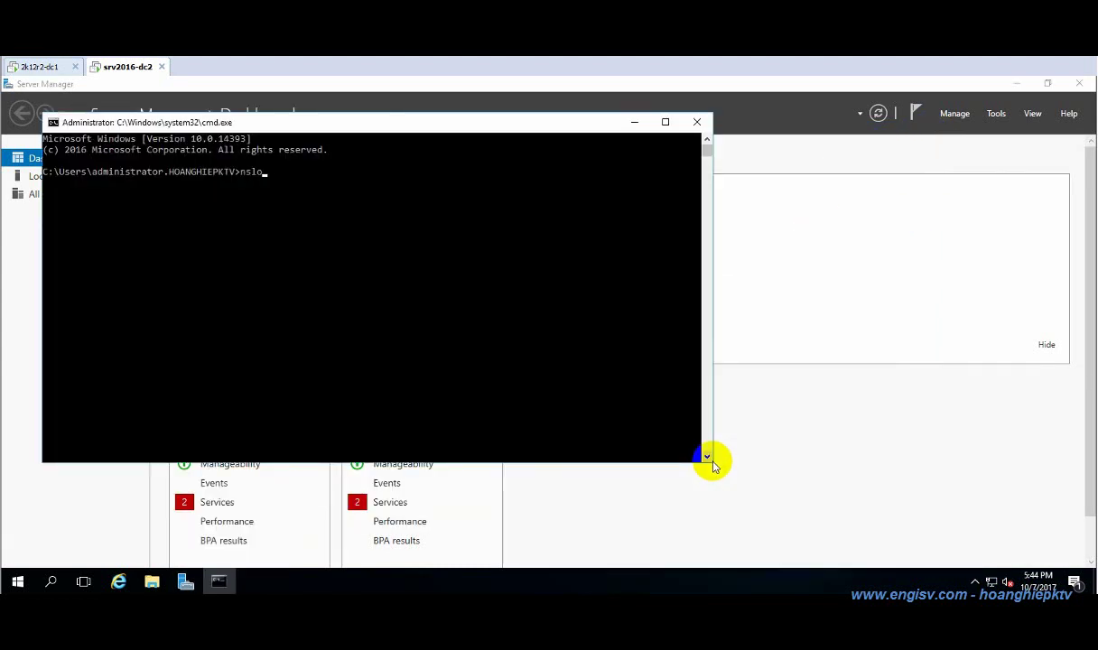
{"action": "type", "text": "okup"}
{"action": "key", "text": "Return"}
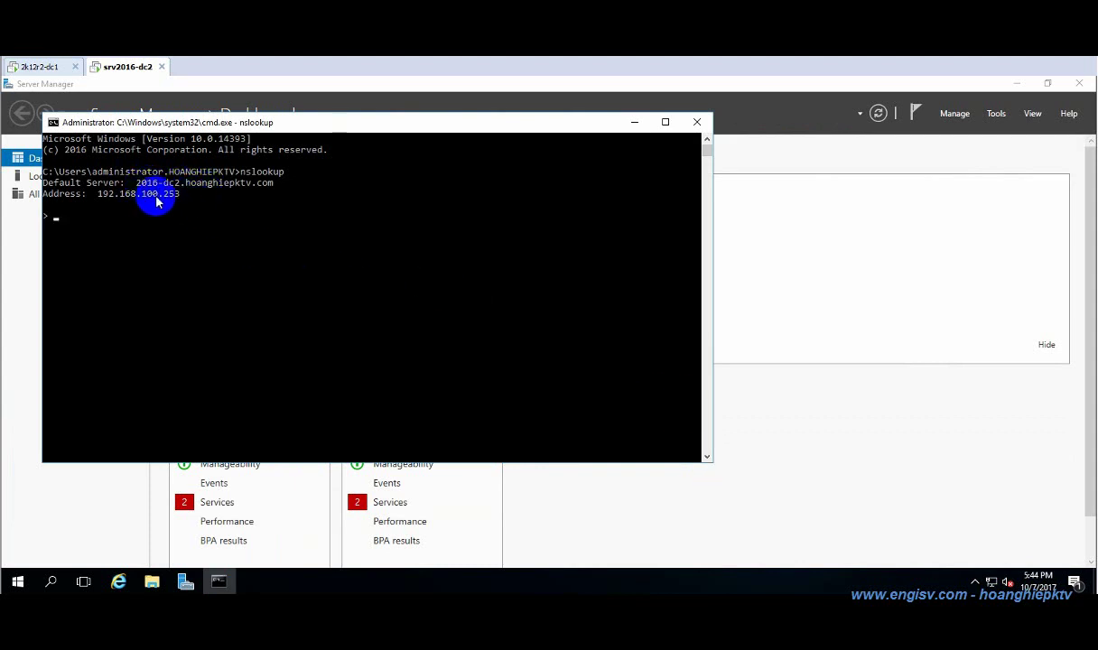
Close the command prompt and launch DNS Manager from Server Manager's Tools menu.
{"action": "left_click", "coordinate": [696, 122]}
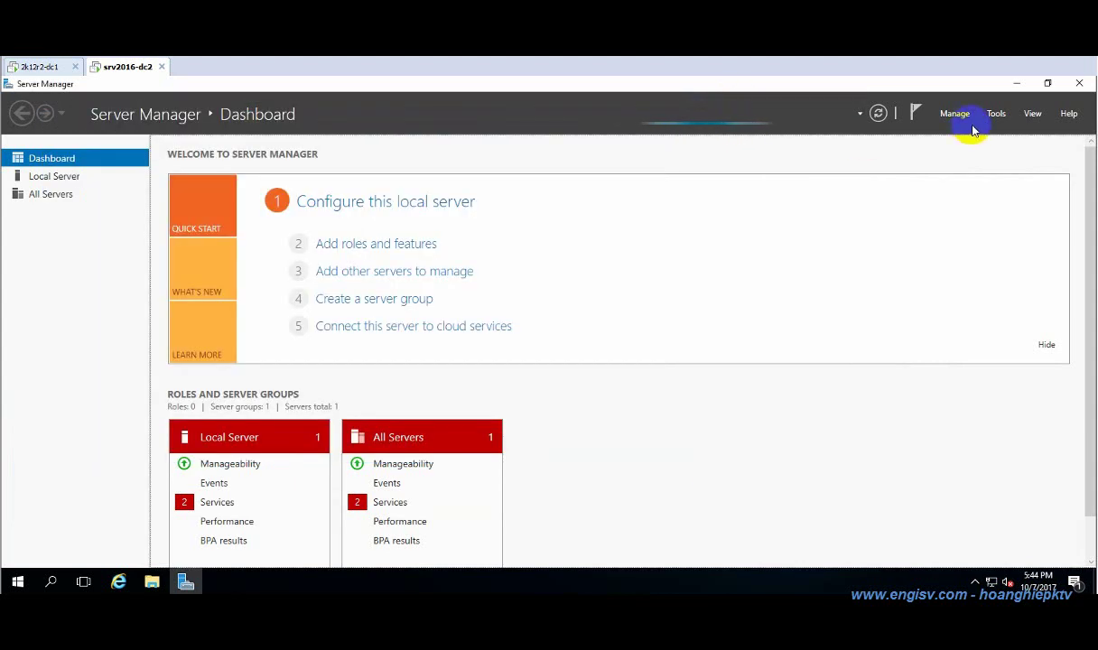
{"action": "left_click", "coordinate": [996, 113]}
{"action": "left_click", "coordinate": [955, 283]}
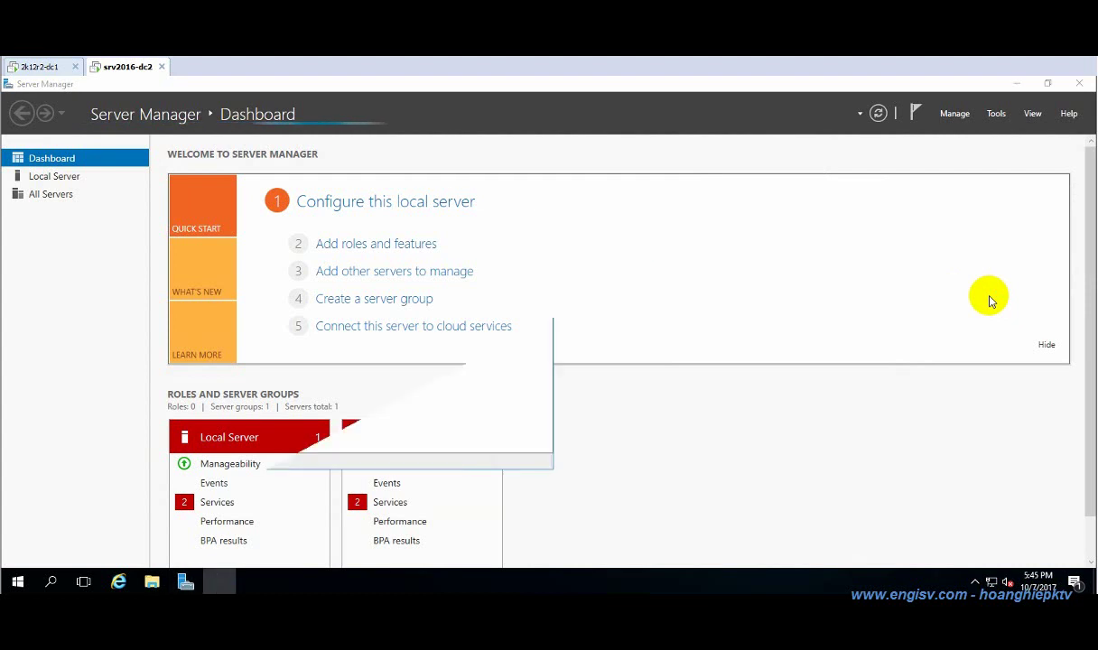
Expand 2016-DC2 and show the replicated 100.168.192.in-addr.arpa reverse lookup zone records.
{"action": "left_click", "coordinate": [89, 185]}
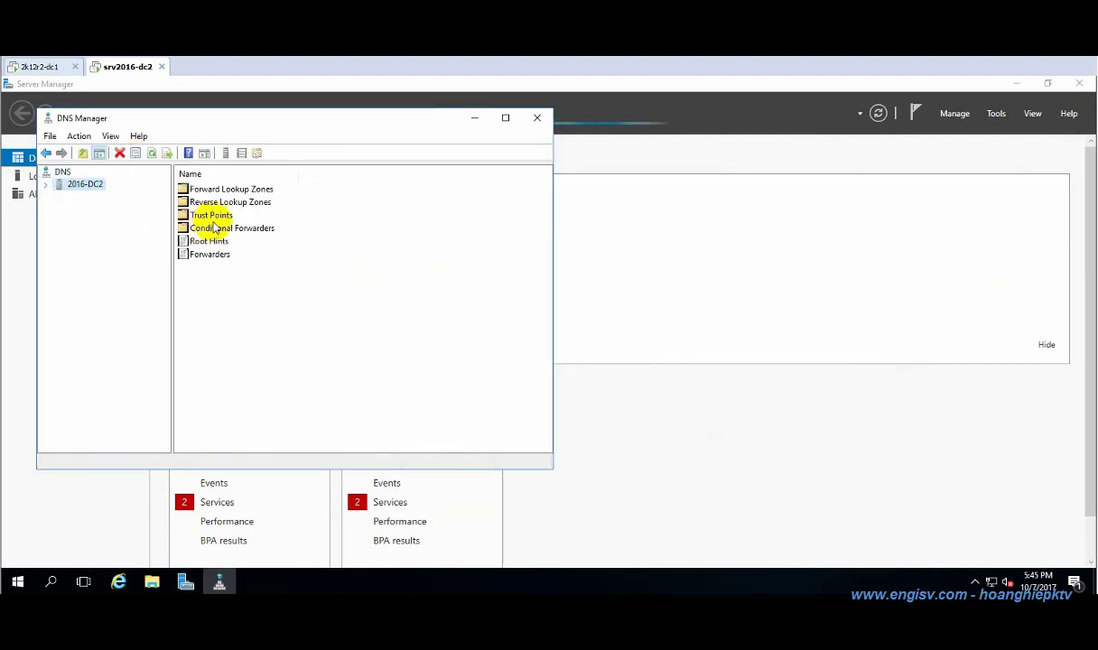
{"action": "left_click", "coordinate": [46, 185]}
{"action": "left_click", "coordinate": [110, 197]}
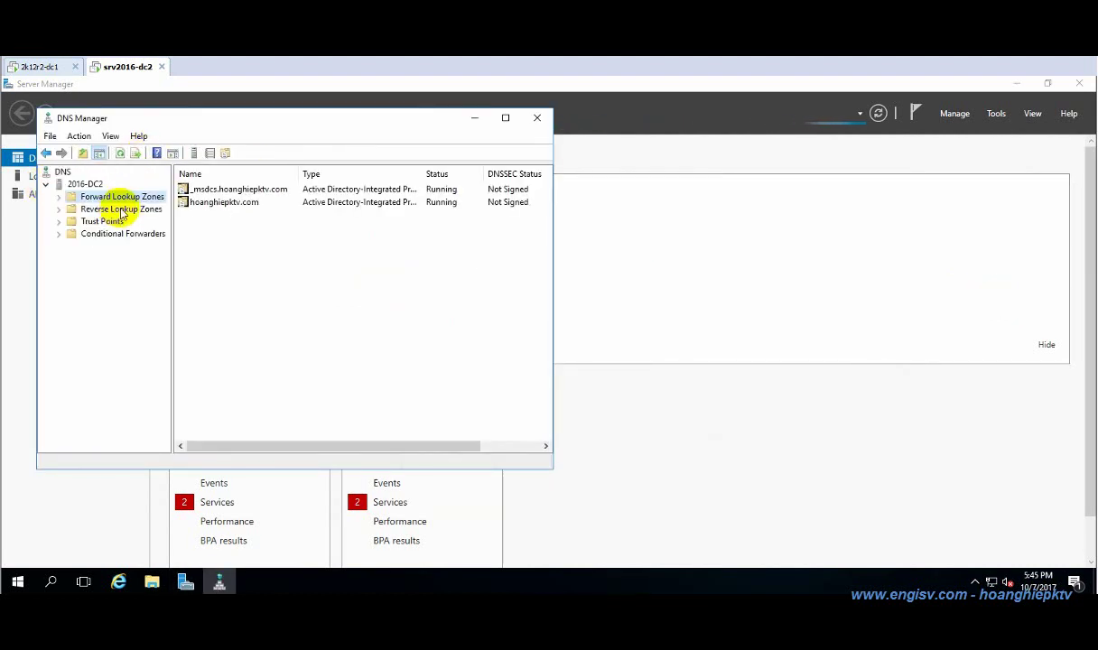
{"action": "left_click", "coordinate": [122, 208]}
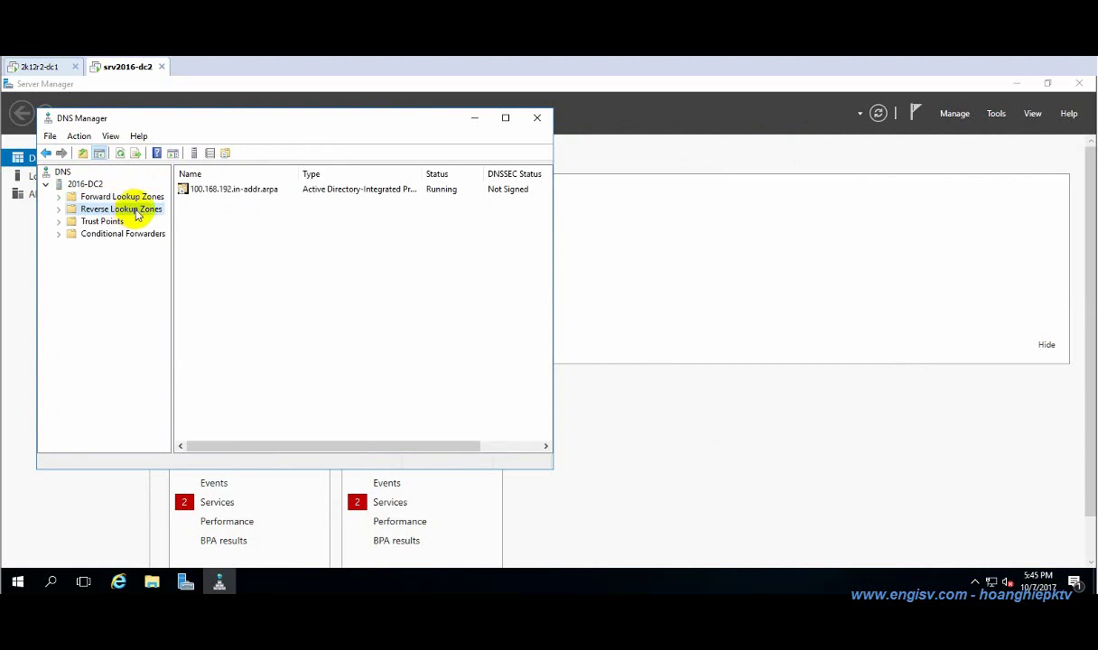
{"action": "left_click", "coordinate": [58, 209]}
{"action": "left_click", "coordinate": [117, 222]}
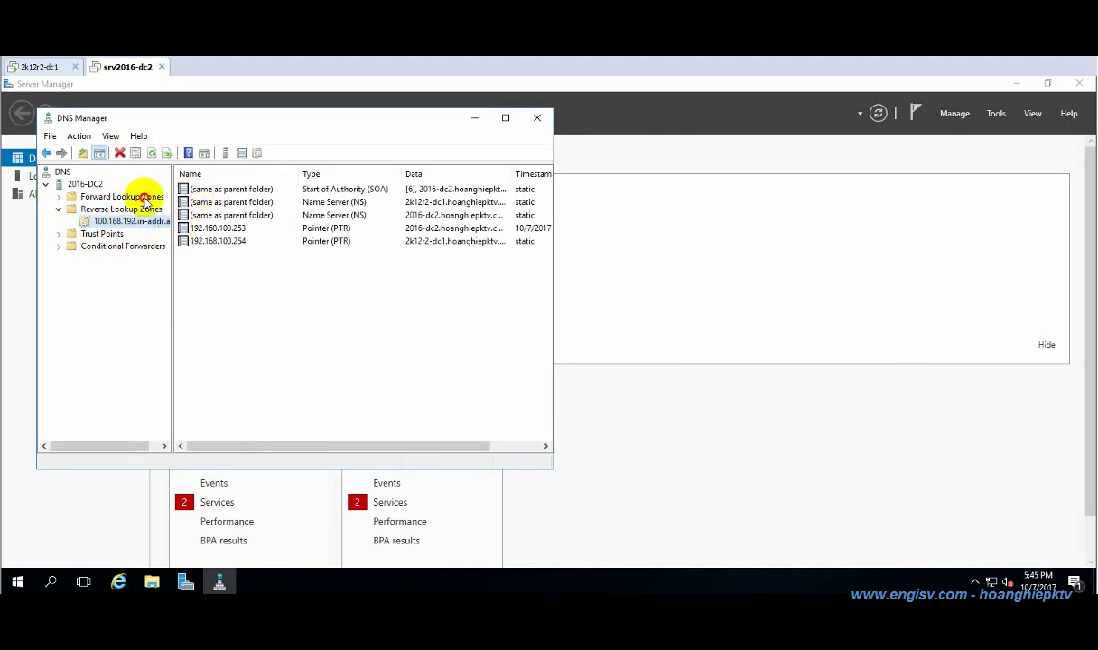
Show the hoanghiepktv.com forward zone's host records for 2016-dc2 and 2k12r2-dc1.
{"action": "left_click", "coordinate": [150, 198]}
{"action": "left_click", "coordinate": [57, 197]}
{"action": "left_click", "coordinate": [126, 221]}
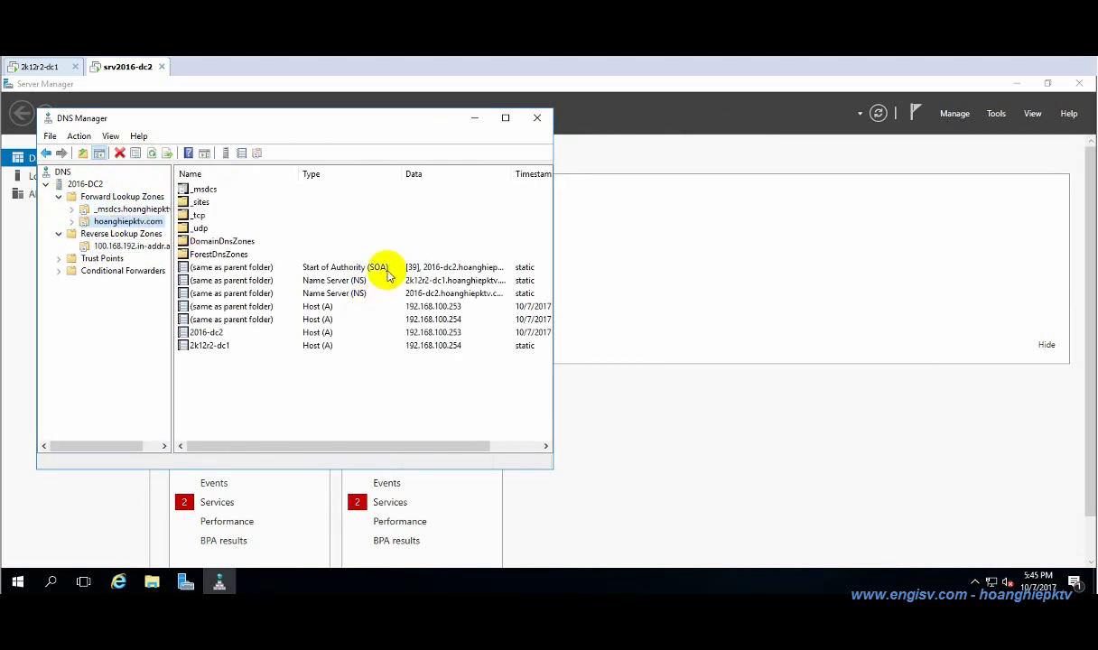
Start nslookup in a new command prompt and look up 192.168.100.254.
{"action": "key", "text": "super+r"}
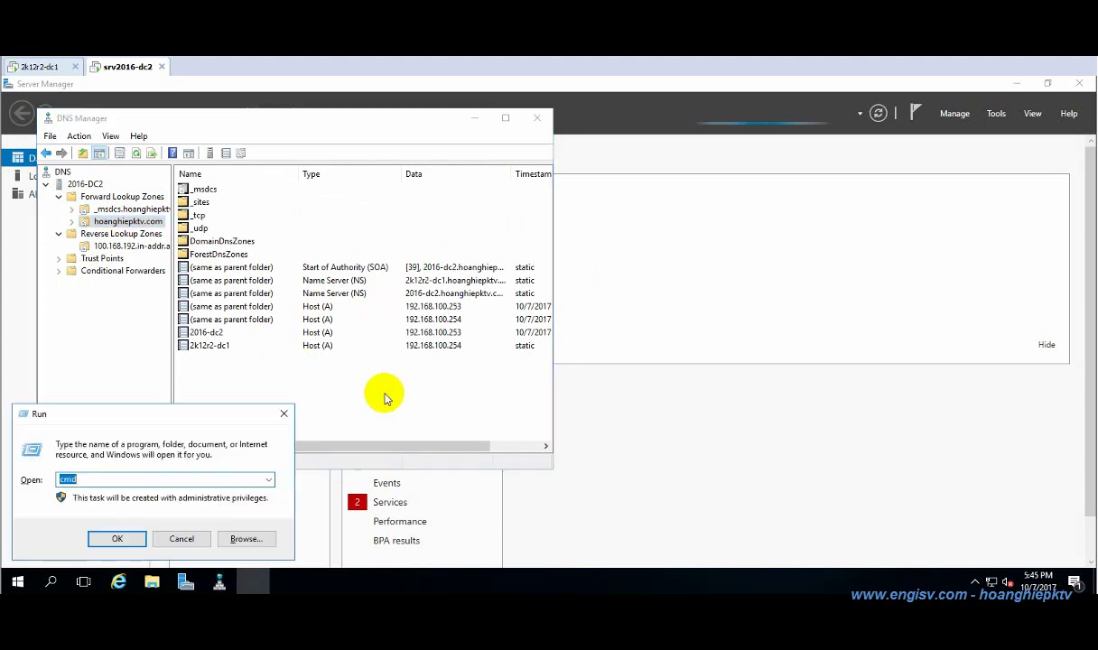
{"action": "type", "text": "cmd"}
{"action": "key", "text": "Return"}
{"action": "type", "text": "nslooku"}
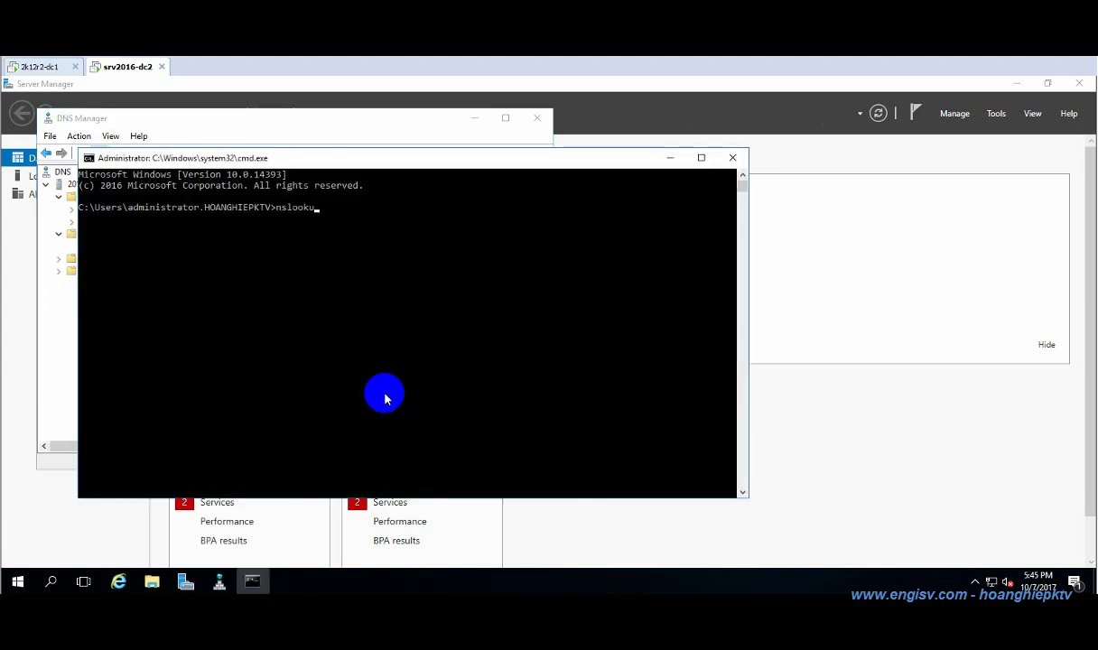
{"action": "type", "text": "p"}
{"action": "key", "text": "Return"}
{"action": "type", "text": "192.168.100"}
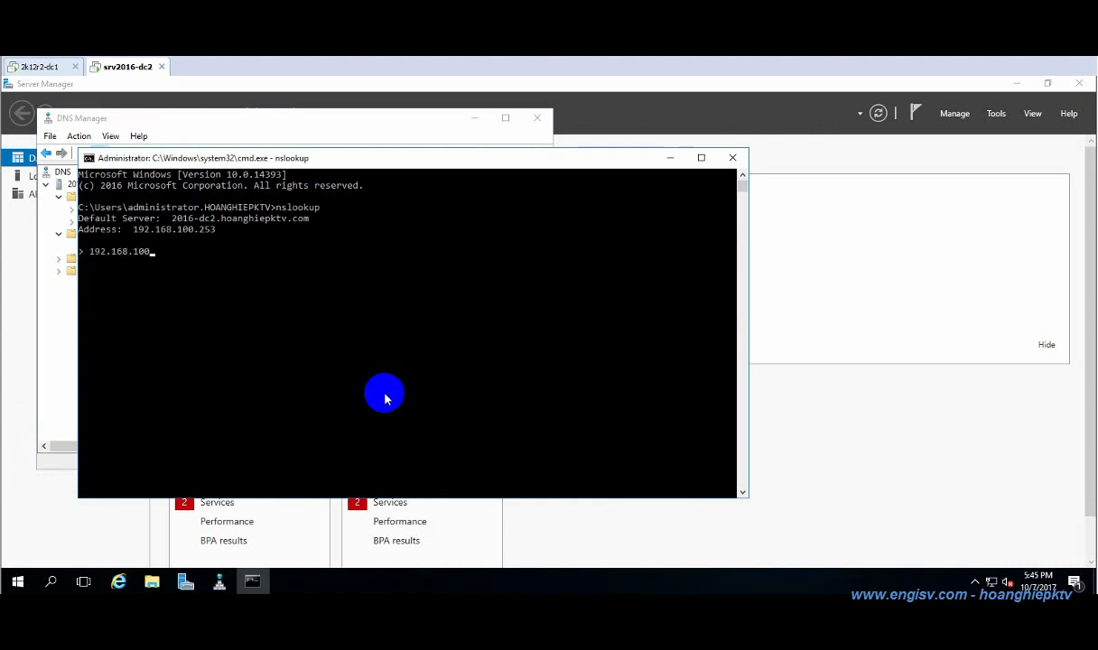
{"action": "type", "text": ".254"}
{"action": "key", "text": "Return"}
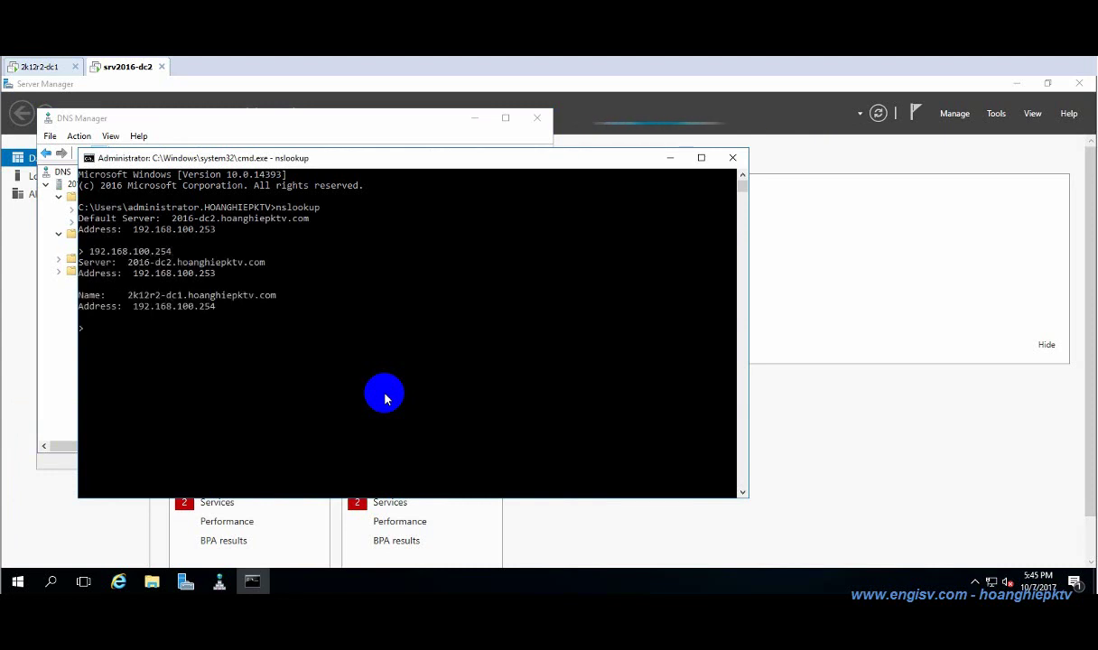
Look up 192.168.100.253 and the hoanghiepktv.com domain in nslookup.
{"action": "type", "text": "192.168.100"}
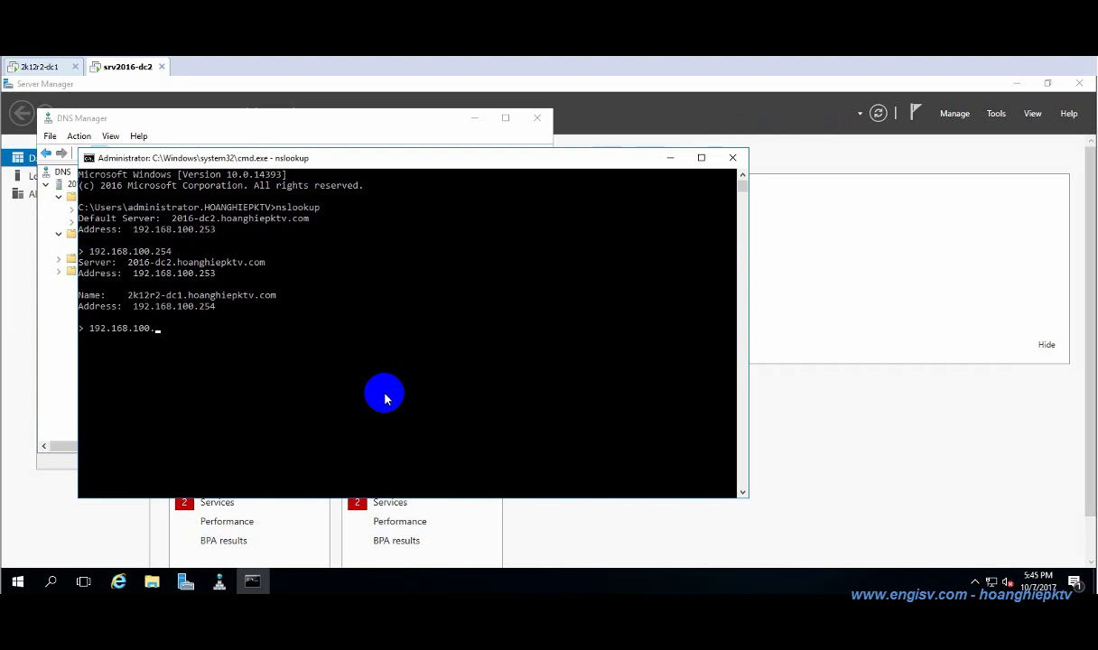
{"action": "type", "text": ".23"}
{"action": "key", "text": "BackSpace"}
{"action": "key", "text": "BackSpace"}
{"action": "type", "text": "253"}
{"action": "key", "text": "Return"}
{"action": "type", "text": "hoang"}
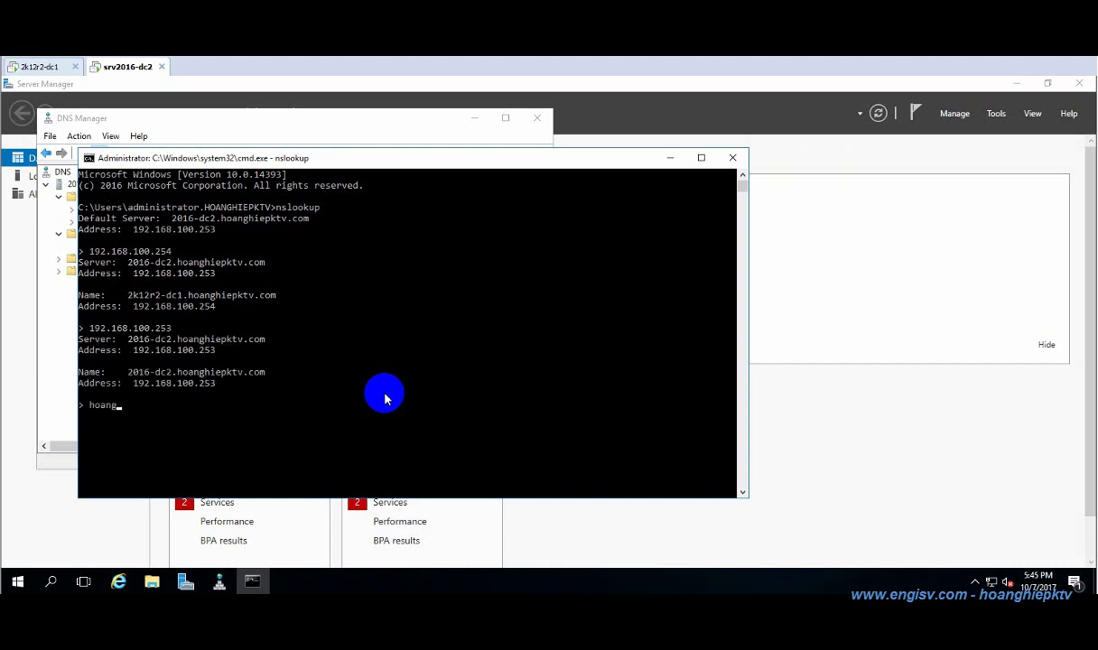
{"action": "type", "text": "hiepktv.com"}
{"action": "key", "text": "Return"}
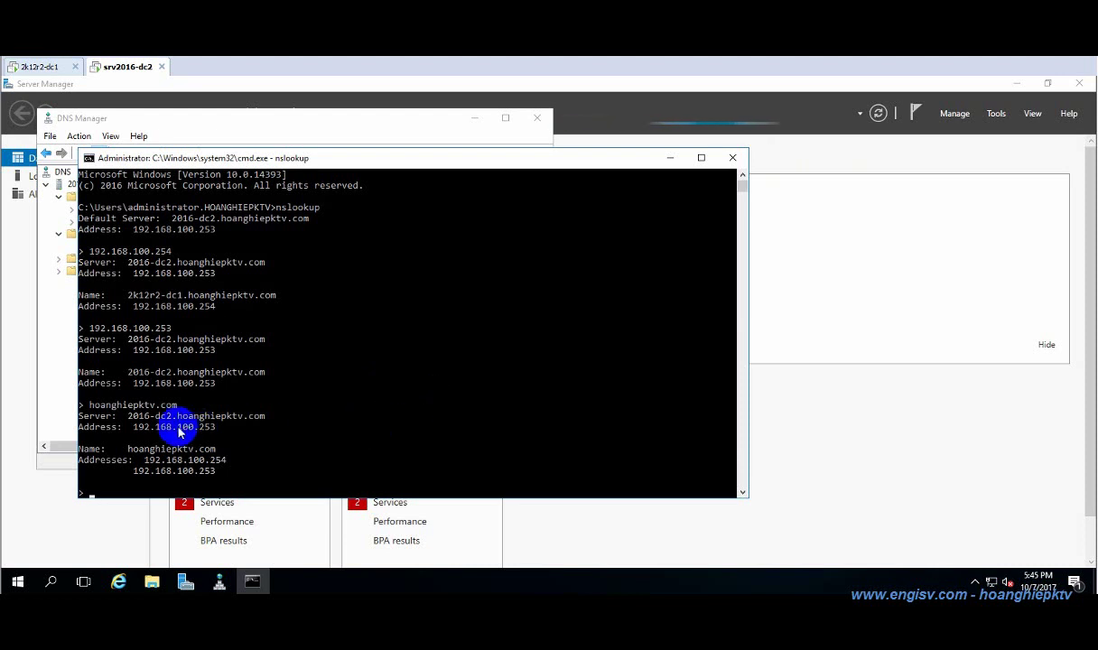
Copy the hoanghiepktv.com lookup results, then close the command prompt and DNS Manager.
{"action": "left_click", "coordinate": [82, 413]}
{"action": "left_click_drag", "start_coordinate": [81, 414], "coordinate": [268, 467]}
{"action": "right_click", "coordinate": [268, 466]}
{"action": "left_click", "coordinate": [732, 157]}
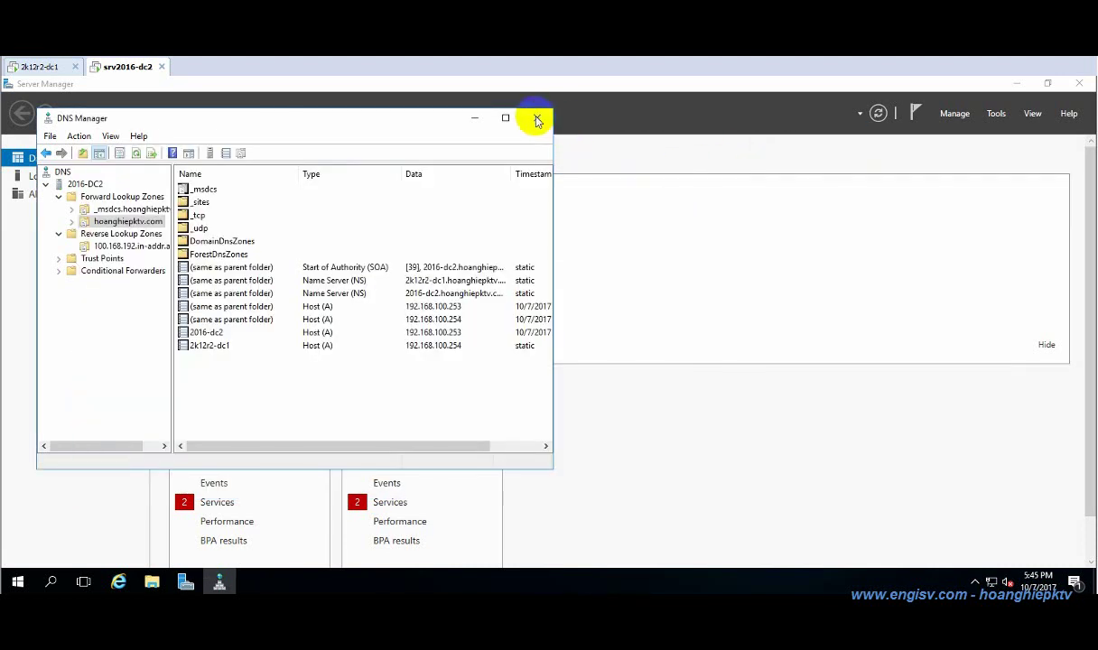
{"action": "left_click", "coordinate": [534, 118]}
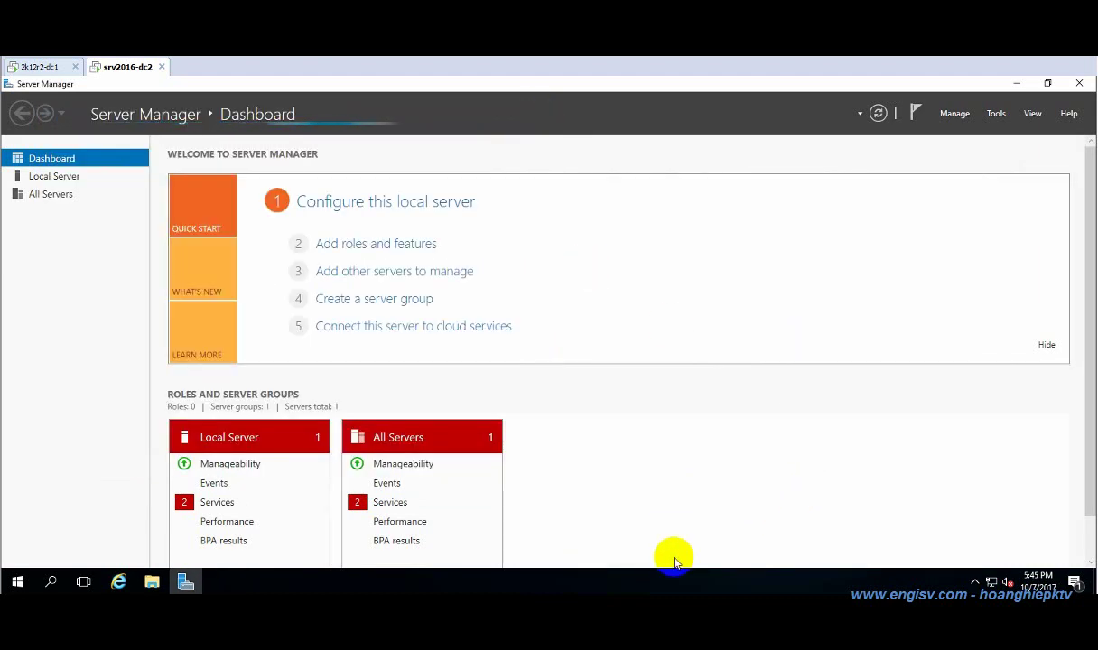